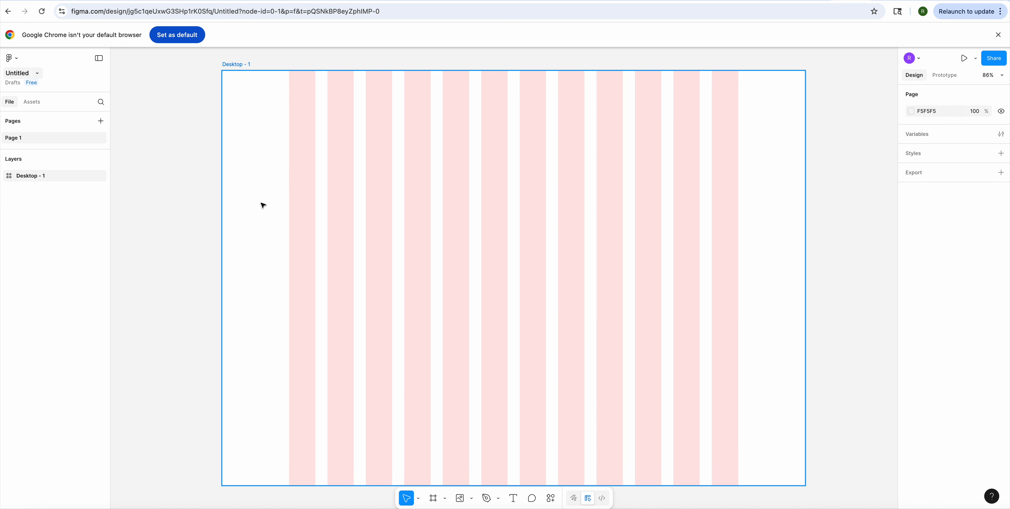
Place the image Munroe_web.jpg from the Figma Intro folder onto the Desktop - 1 frame
key(Escape)
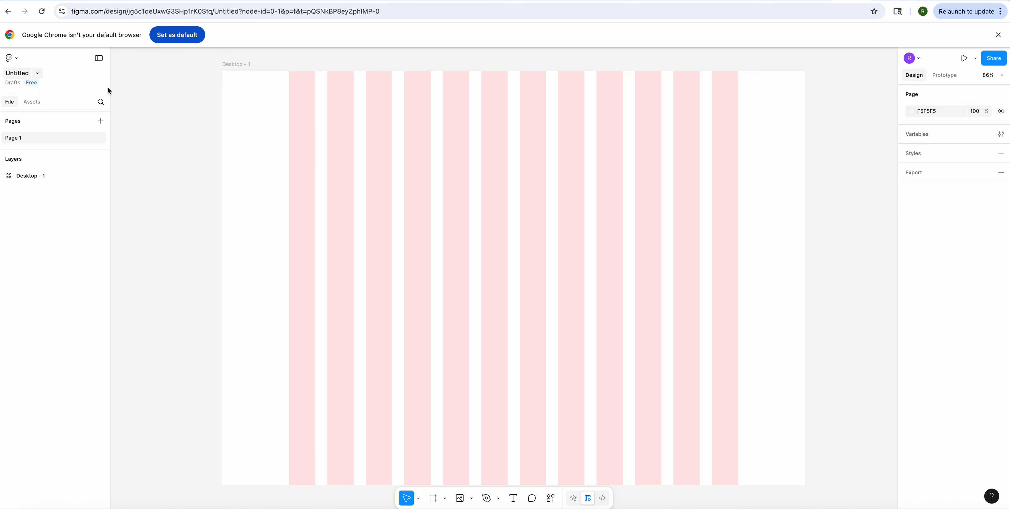
click(14, 60)
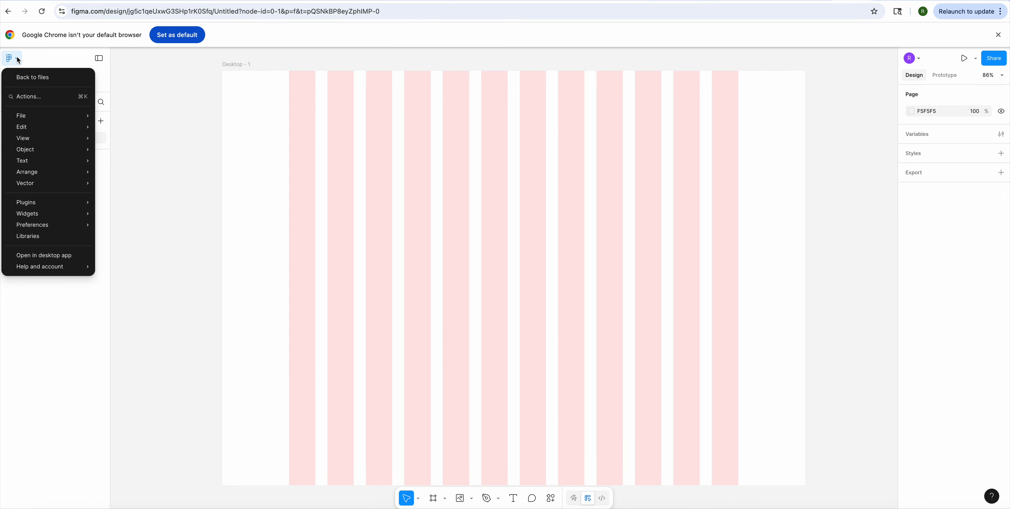
mouse_move(29, 132)
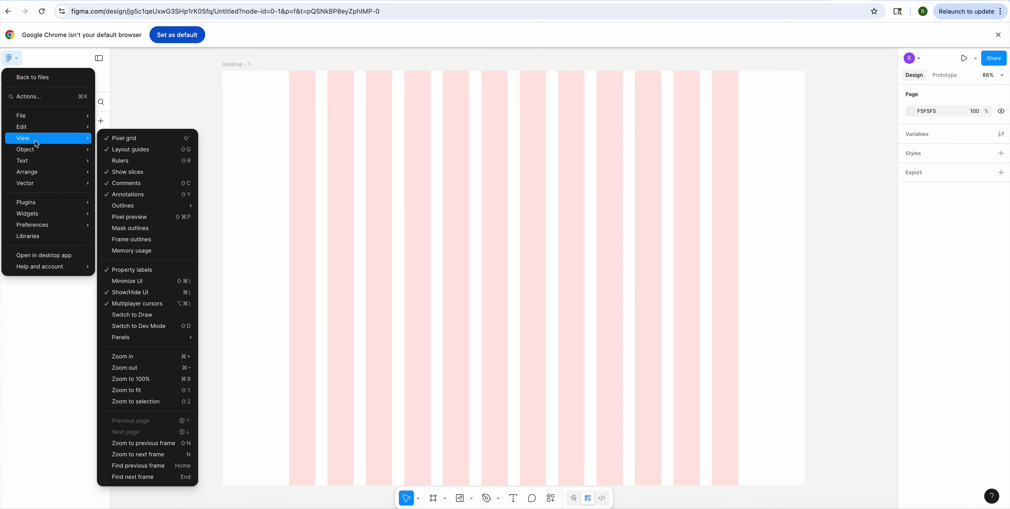
mouse_move(33, 116)
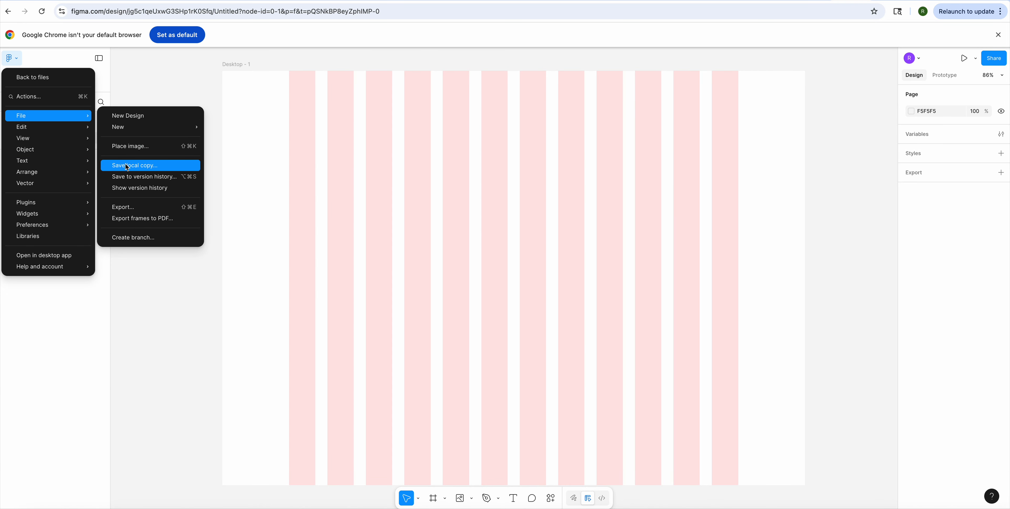
click(134, 147)
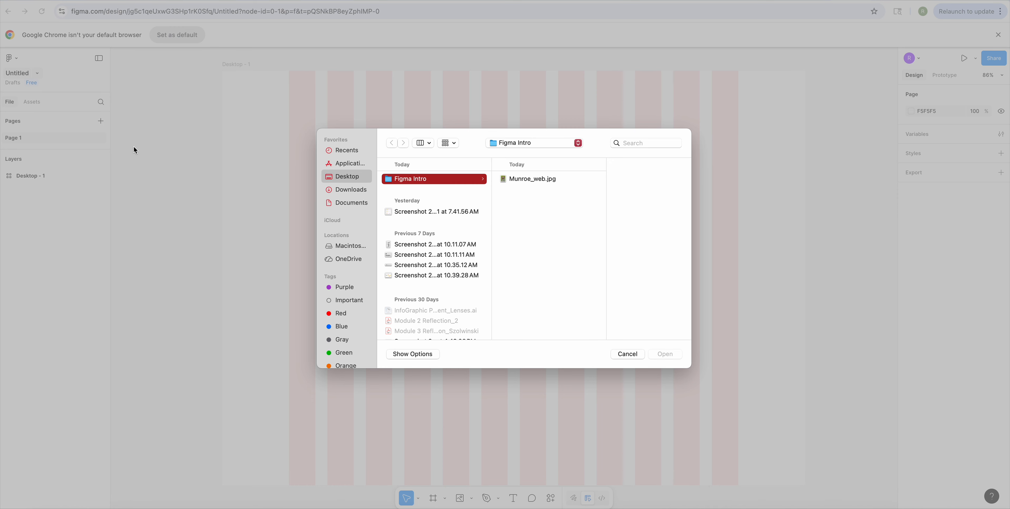
click(535, 179)
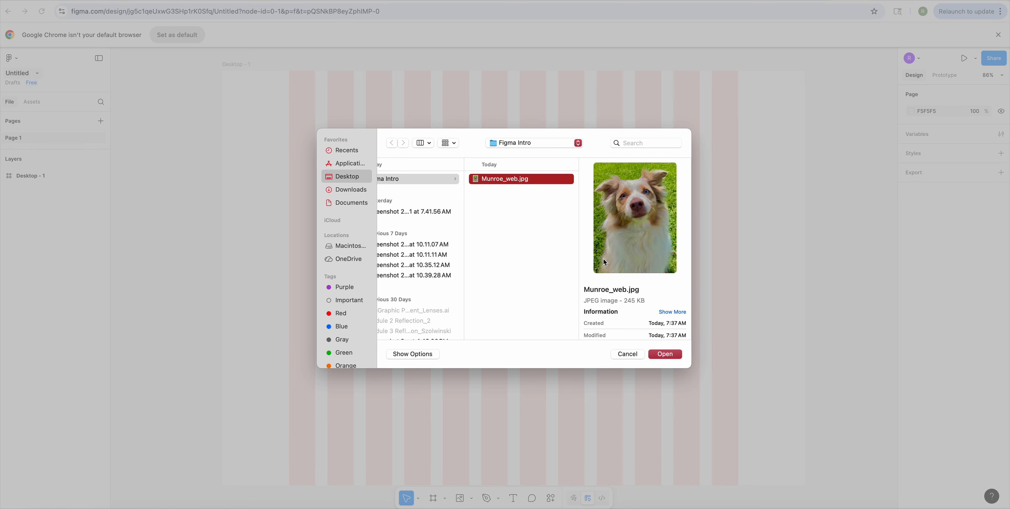
click(654, 355)
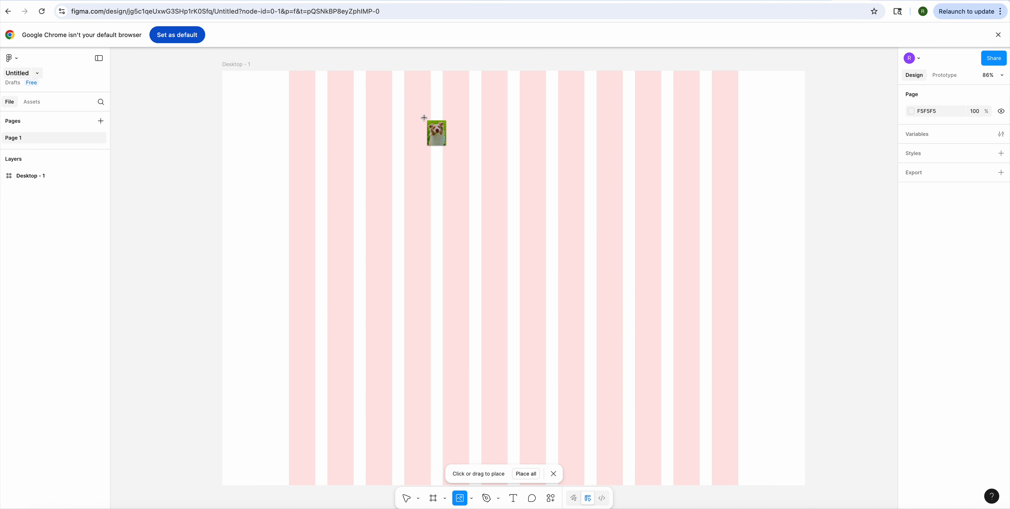
click(408, 104)
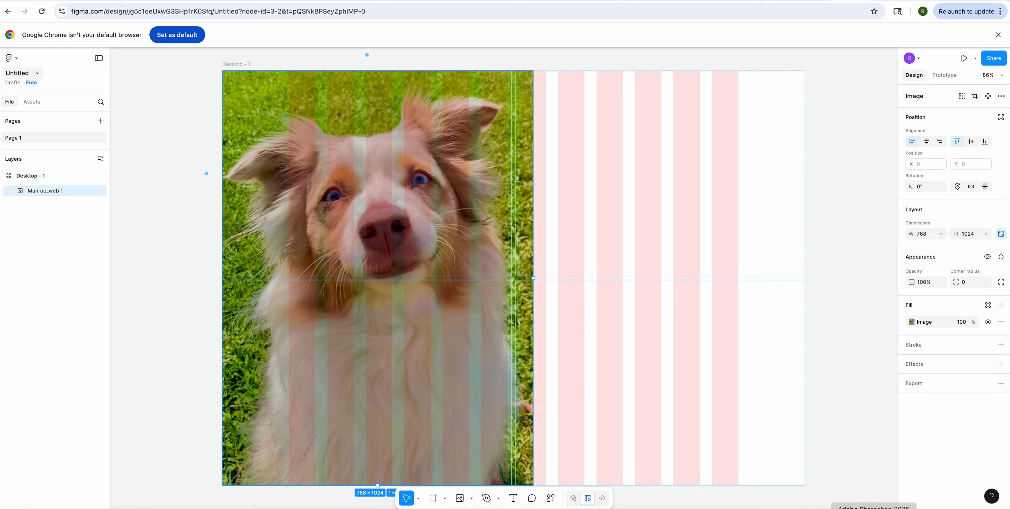
Switch to Photoshop to check the dog photo's crop size and resolution unit options, and return to Figma
click(874, 508)
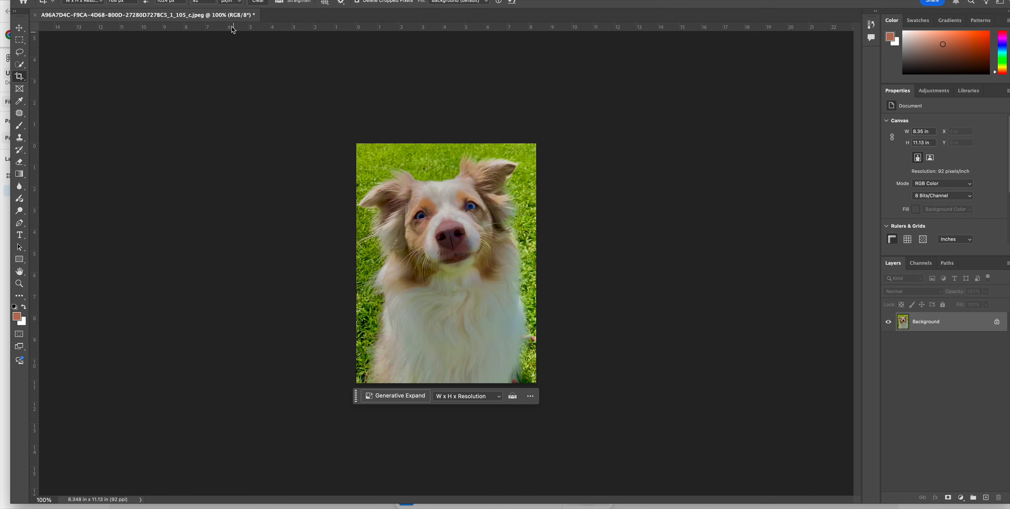
click(231, 3)
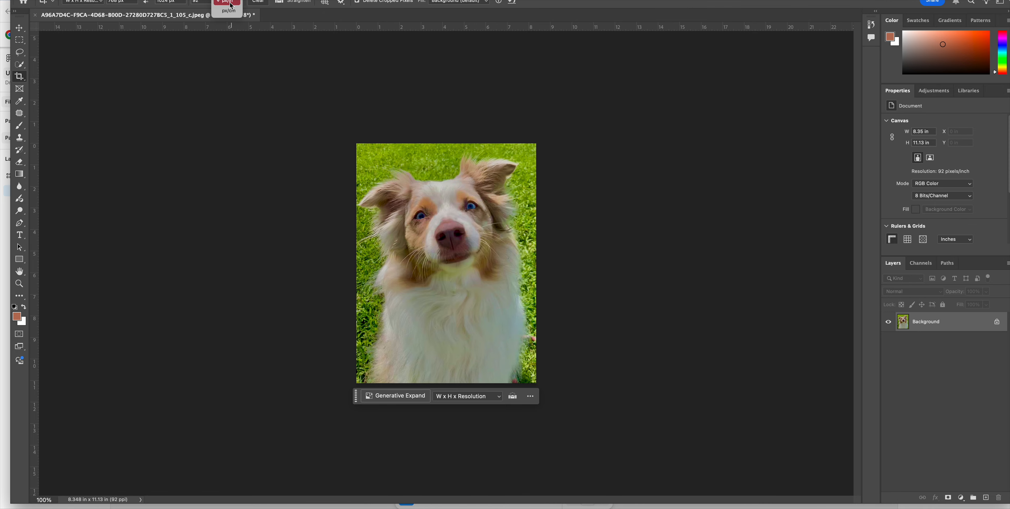
click(239, 84)
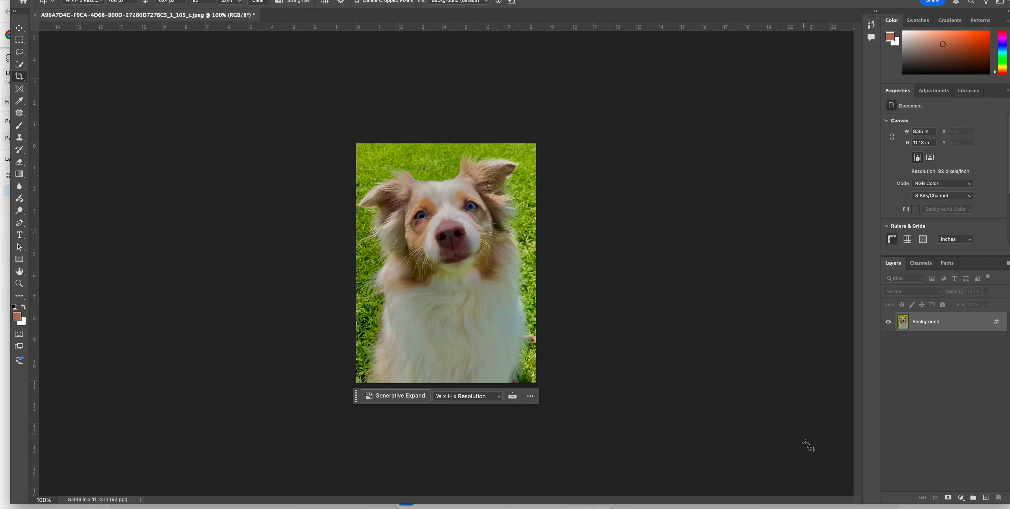
click(127, 508)
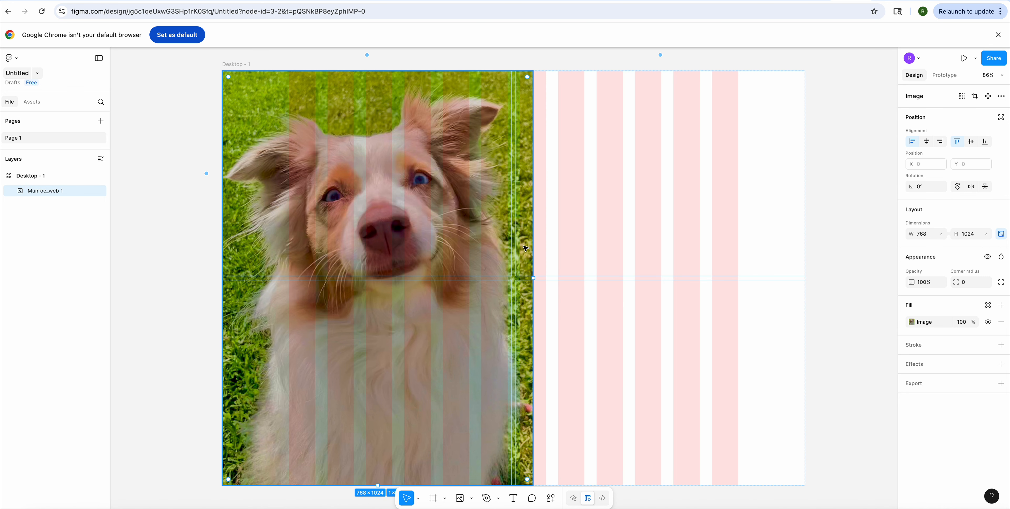
Move the dog image over the right half of the frame and resize it to about 536 × 989 at X 735, Y 20
drag(526, 248, 730, 246)
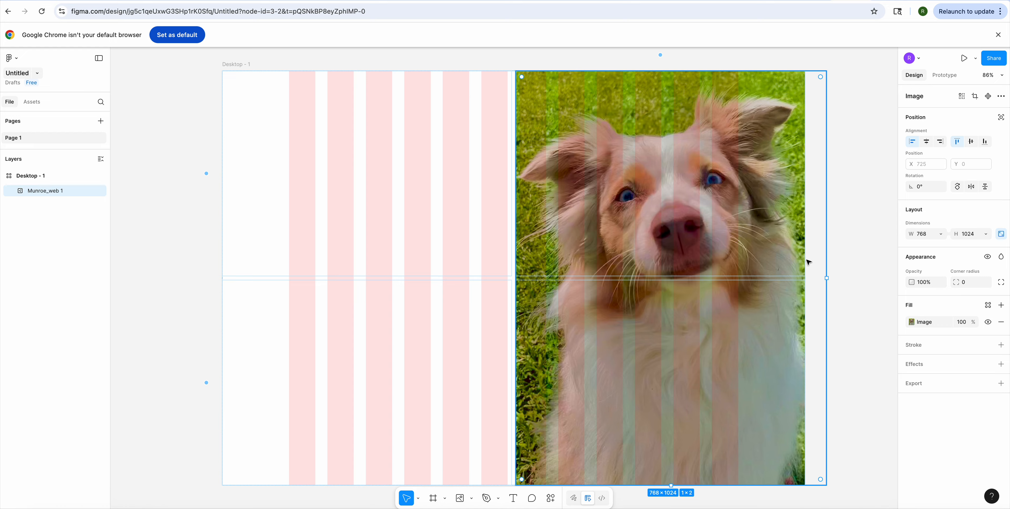
drag(828, 279, 739, 281)
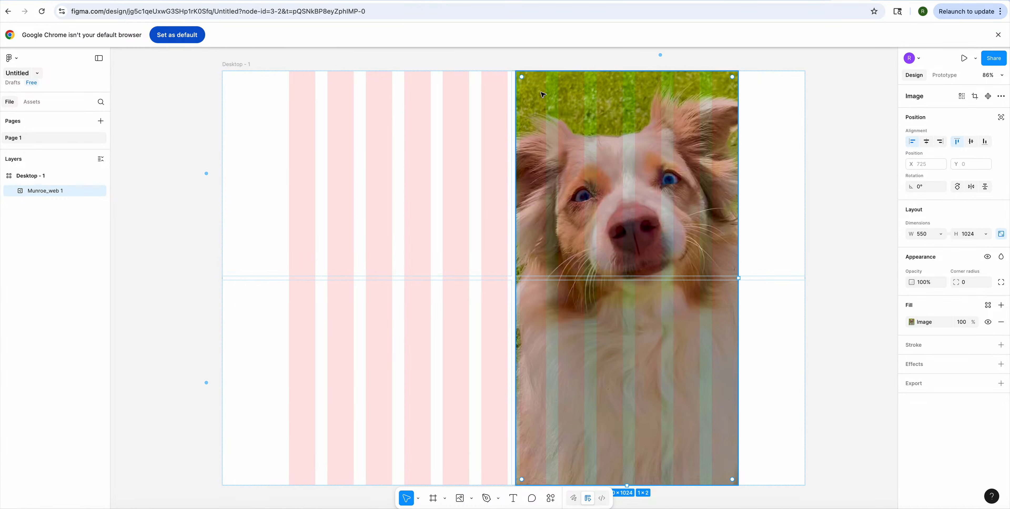
double_click(553, 95)
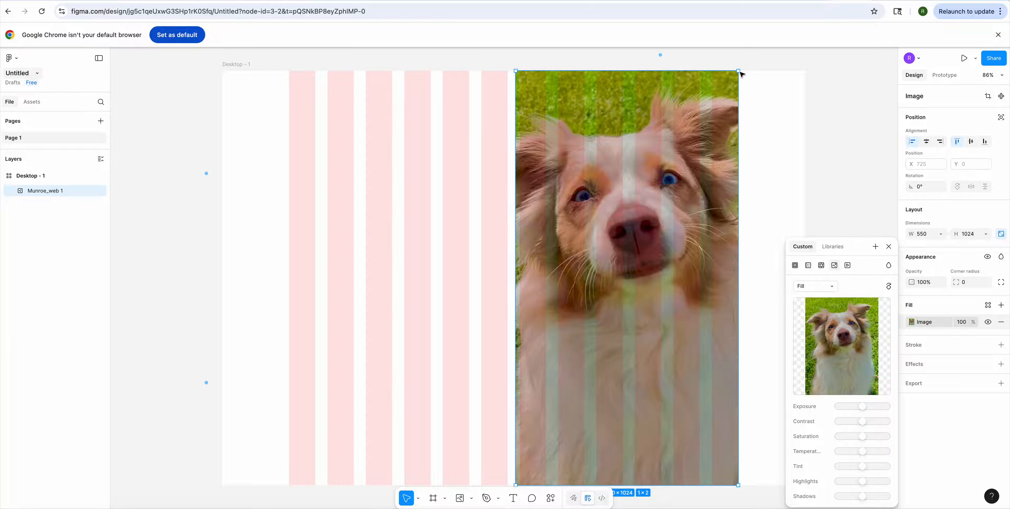
mouse_move(739, 72)
mouse_down()
mouse_move(708, 101)
mouse_move(745, 96)
mouse_move(739, 90)
mouse_up()
drag(629, 309, 628, 115)
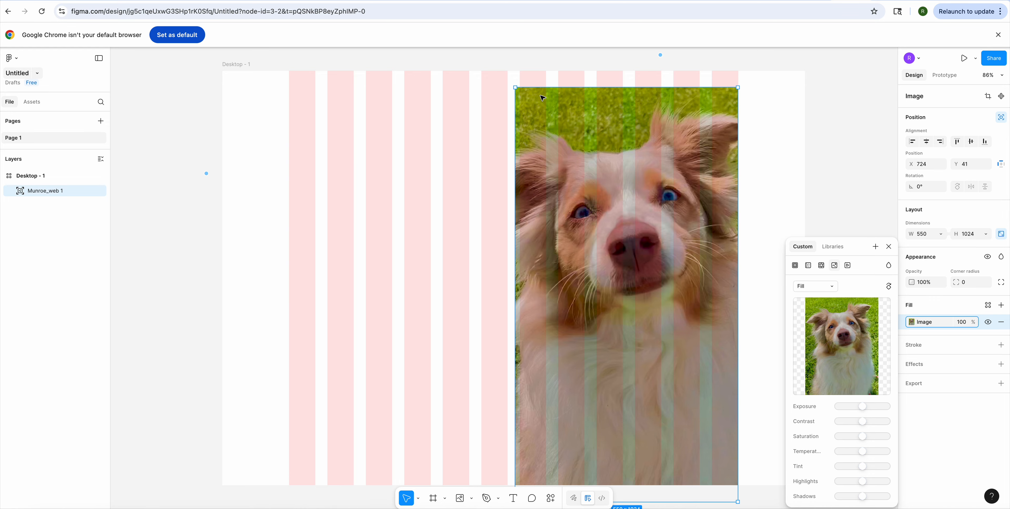
drag(516, 87, 521, 102)
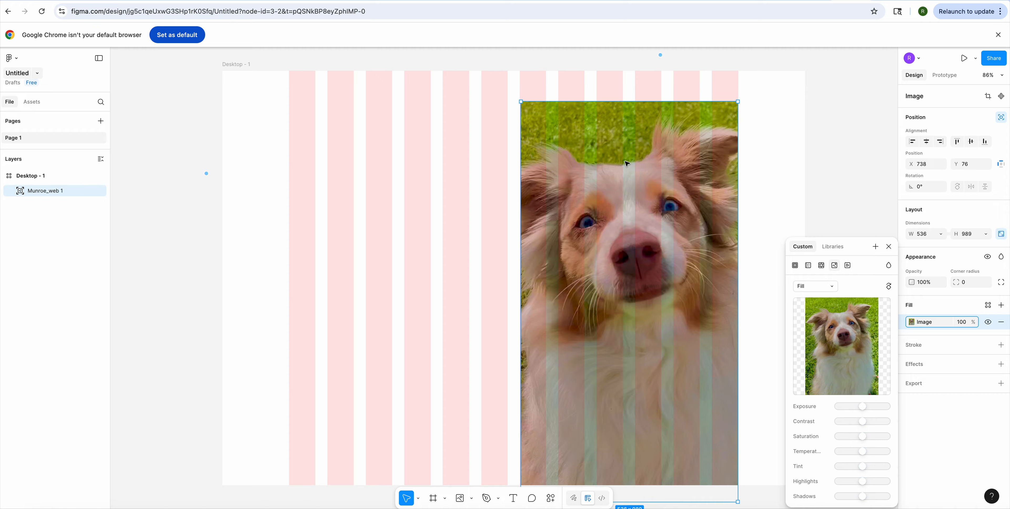
drag(634, 178, 631, 156)
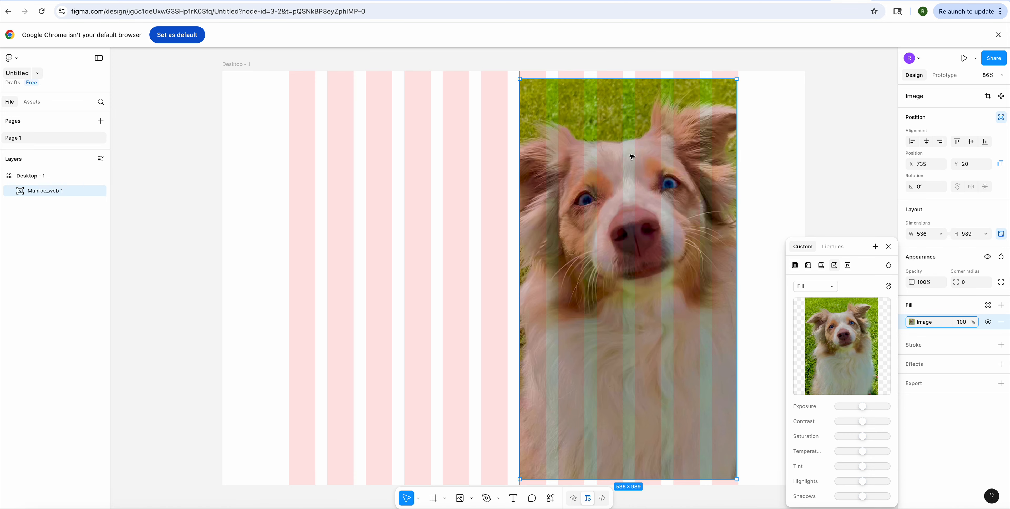
Set the dog image's fill mode to Fit and enlarge its box to about 540 × 994
click(834, 290)
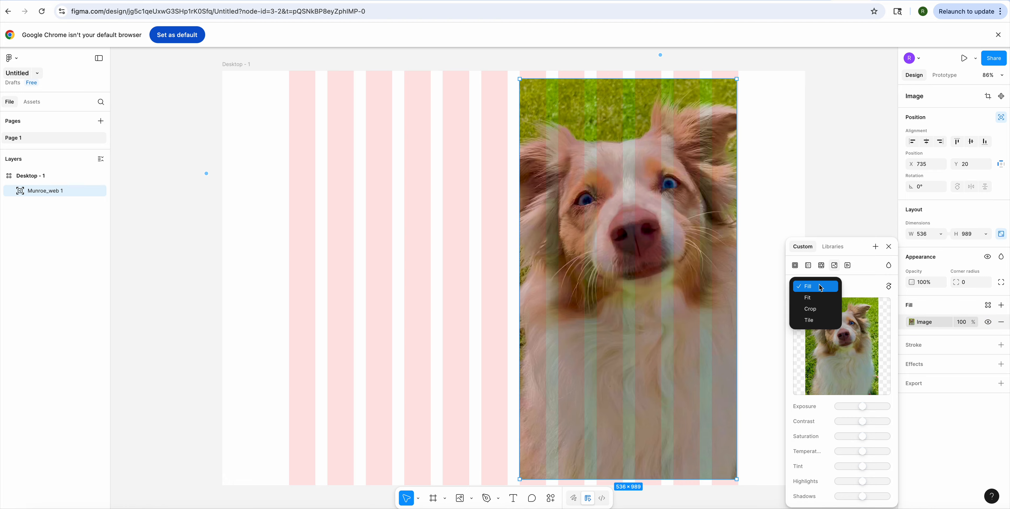
click(820, 299)
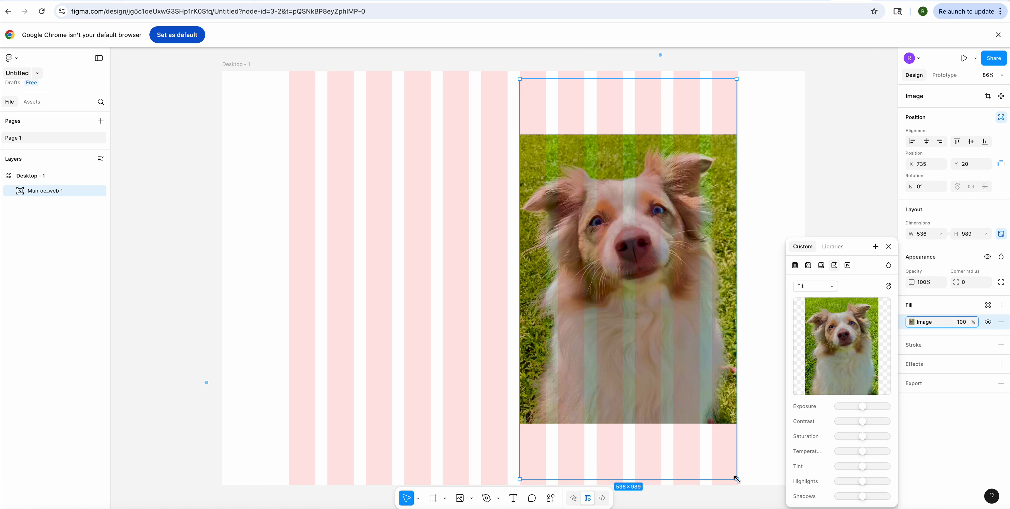
drag(737, 481, 739, 483)
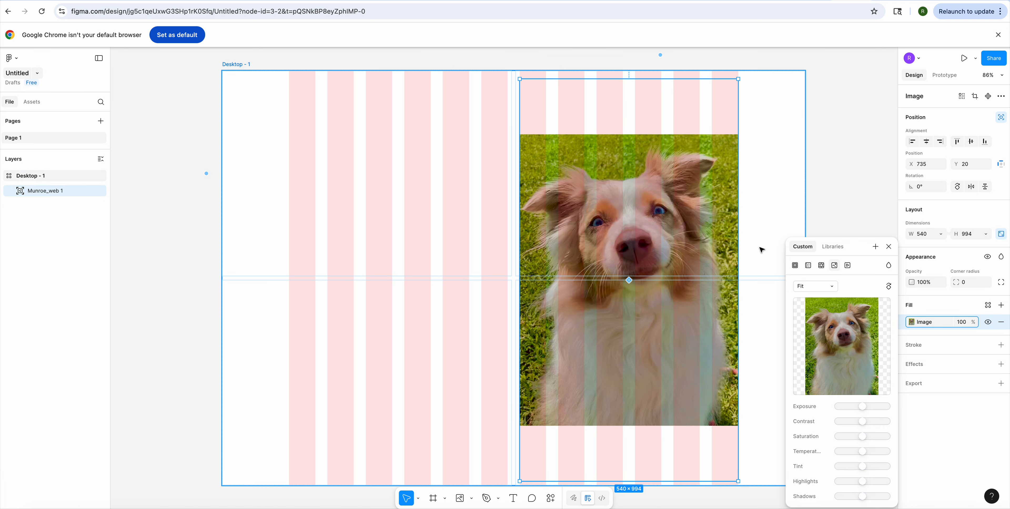
click(808, 185)
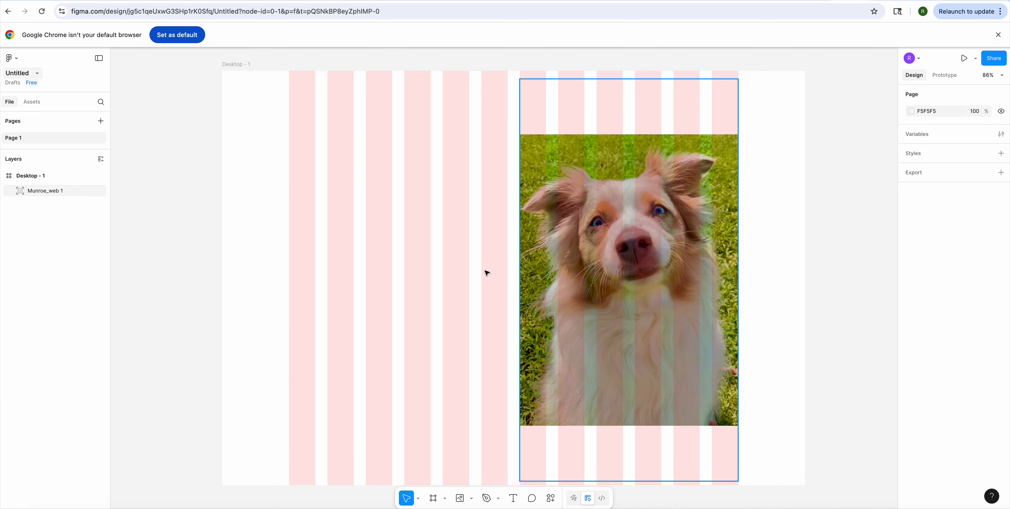
Draw a header rectangle about 1273 × 156 along the top edge of the Desktop - 1 frame
click(473, 499)
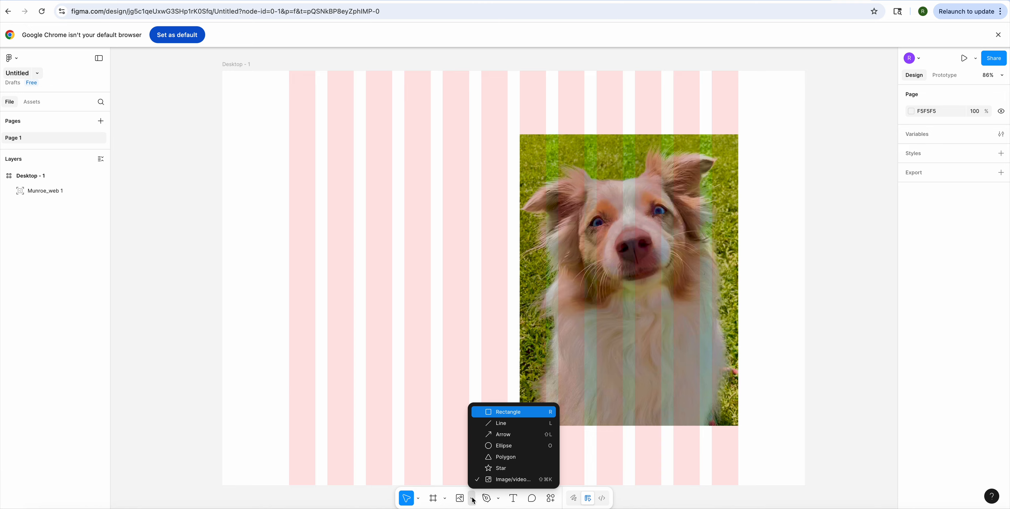
click(499, 413)
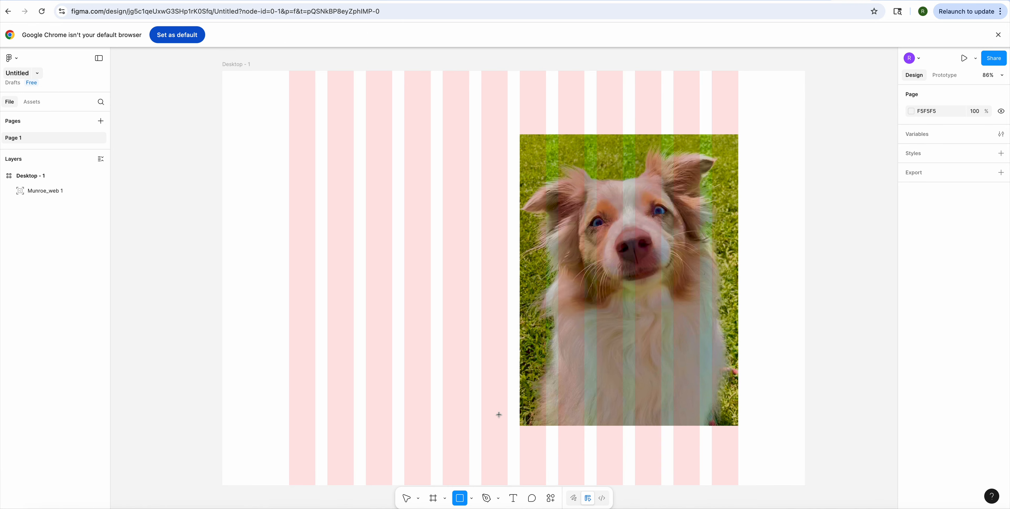
drag(290, 72, 804, 136)
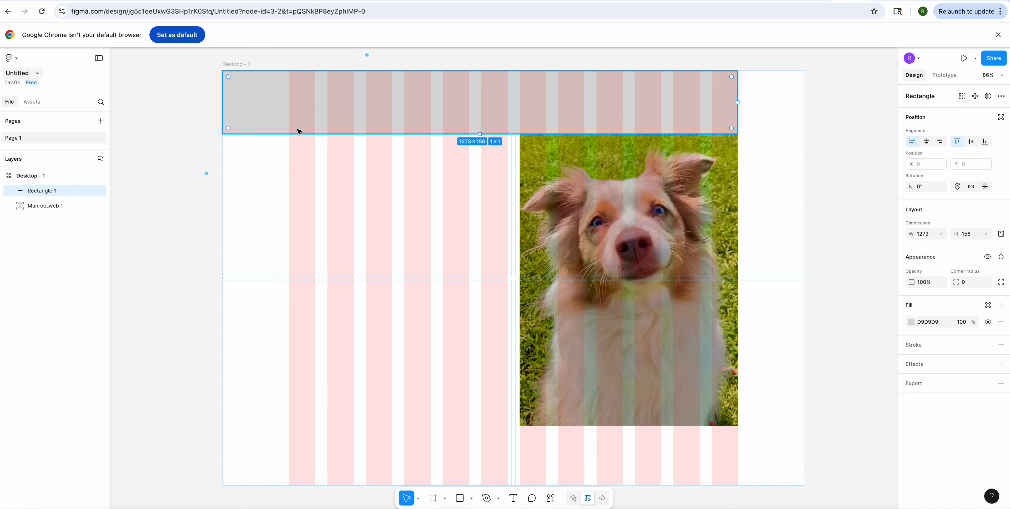
double_click(242, 111)
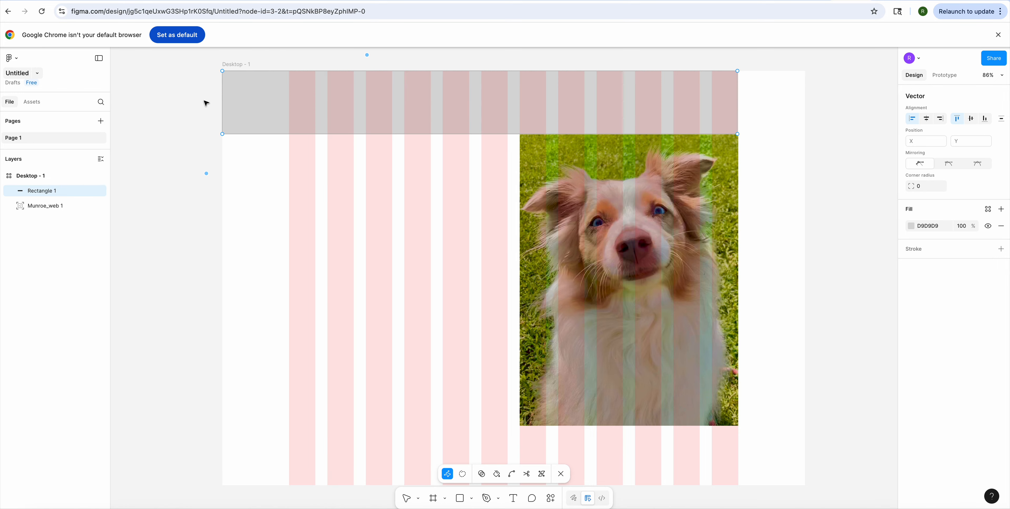
key(Escape)
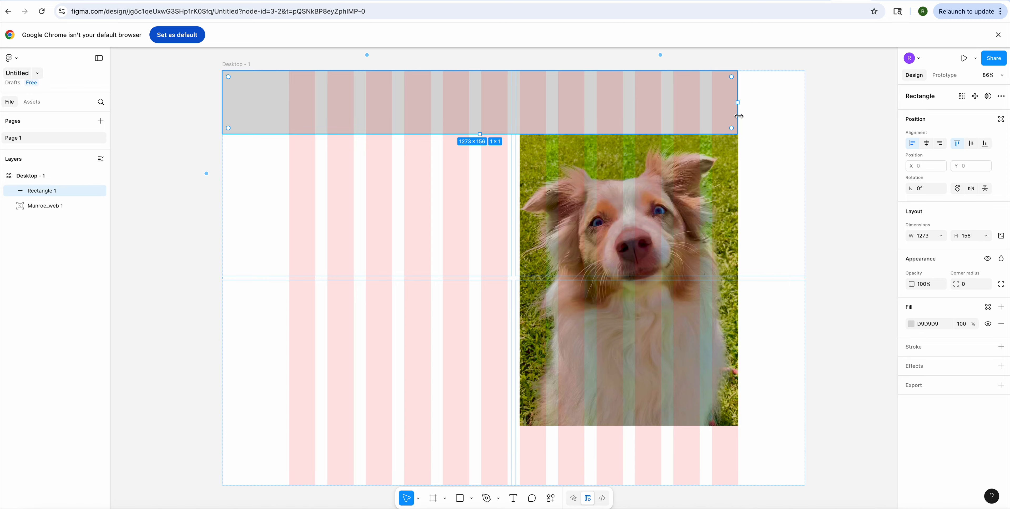
Align the header rectangle with the outer column guides at X 167, Y 0, resizing it to about 1107 × 160
drag(737, 102, 545, 114)
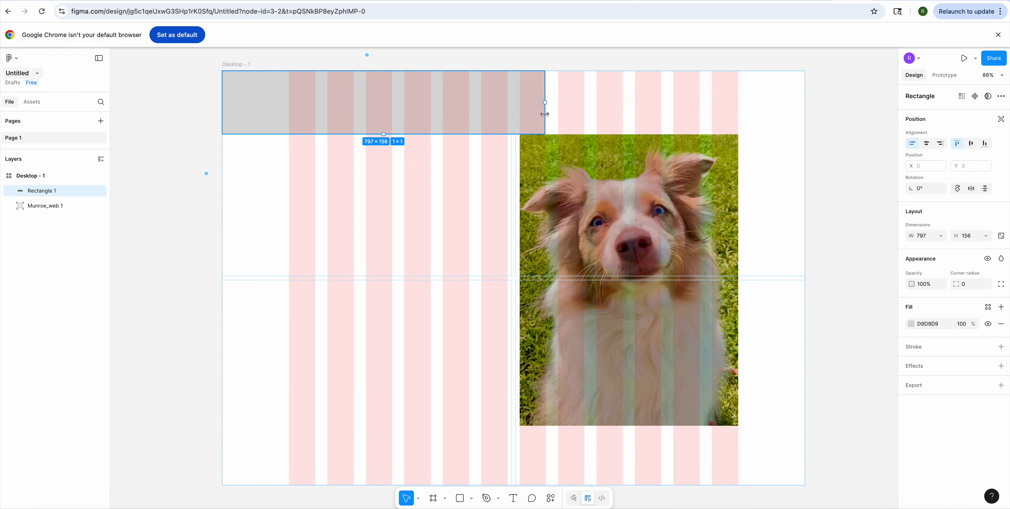
drag(545, 114, 546, 114)
drag(273, 101, 334, 104)
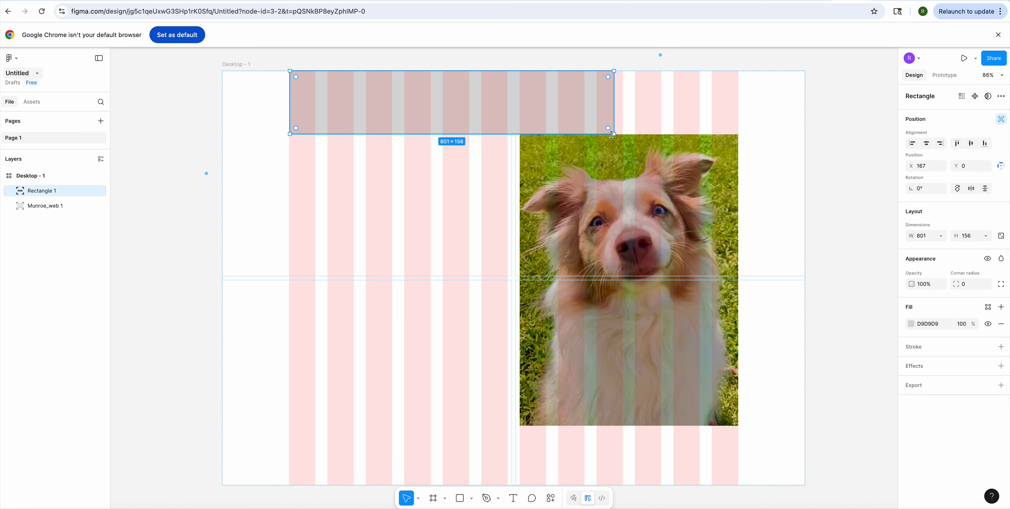
drag(615, 134, 738, 136)
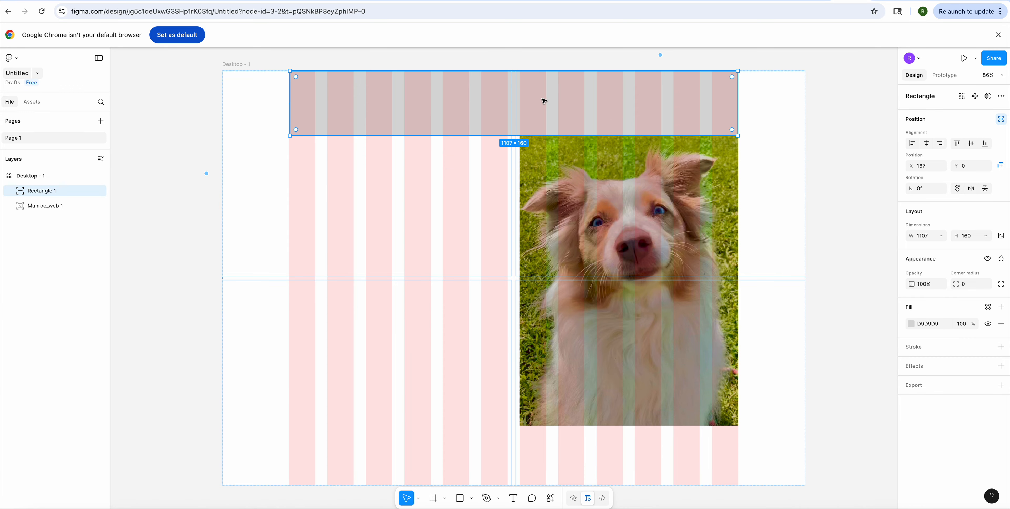
Change the header rectangle's fill to light purple B6A7E8
click(912, 325)
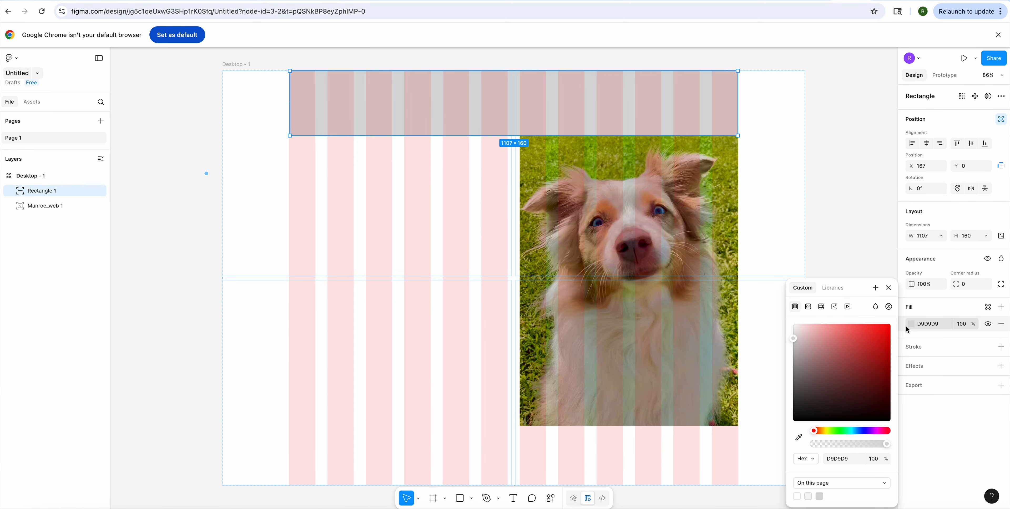
drag(815, 432, 866, 431)
drag(796, 338, 822, 335)
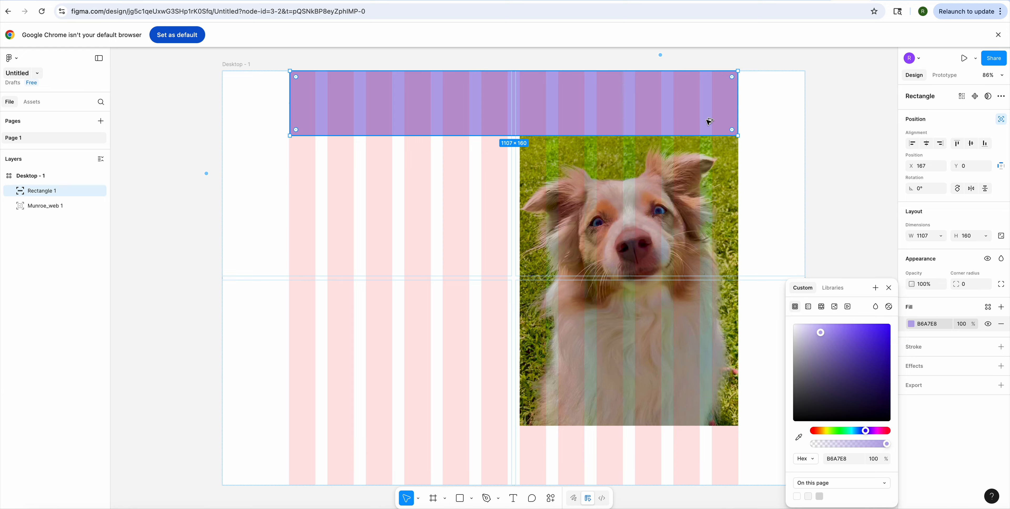
Duplicate the purple header rectangle to the bottom of the frame as a footer at about X 168, Y 874
drag(710, 121, 712, 475)
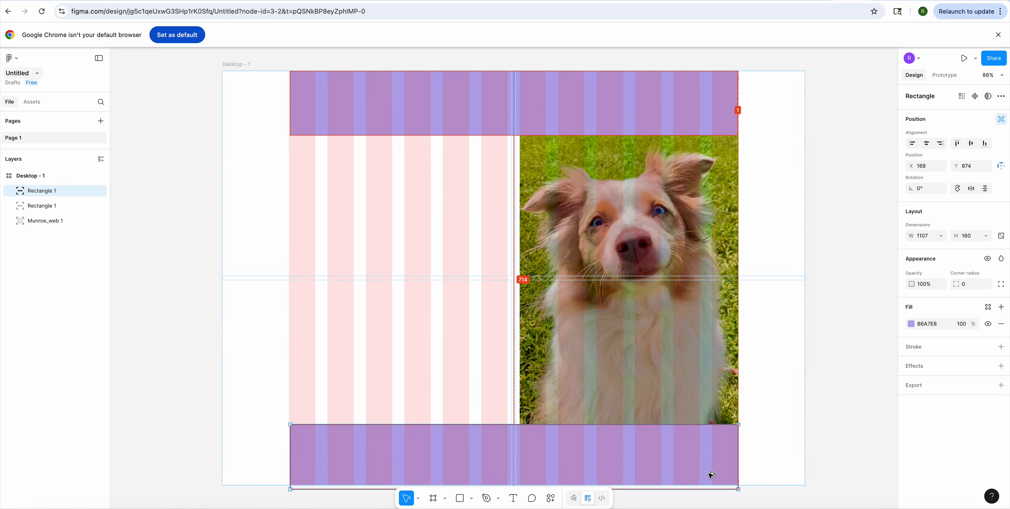
click(784, 415)
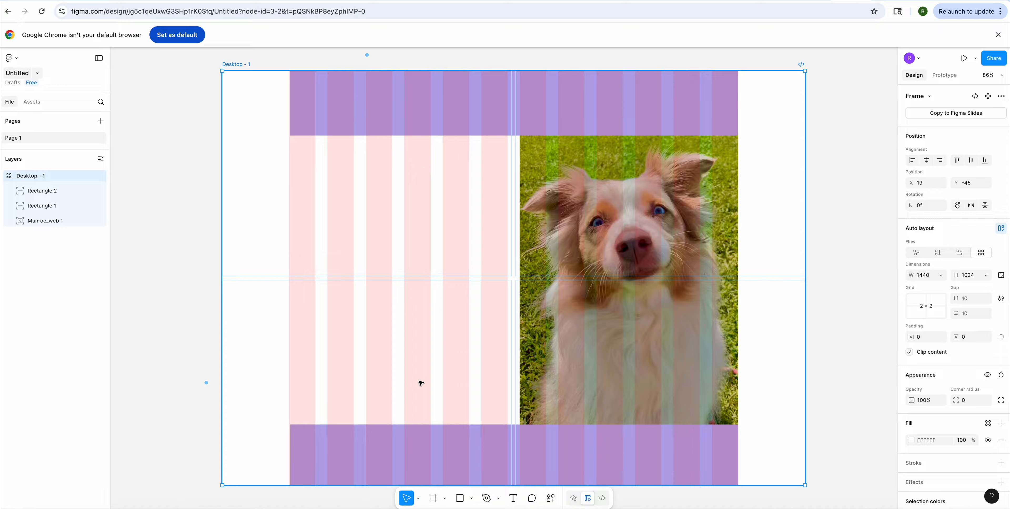
Draw a text box about 484 × 473 for the blank area beside the dog image and set its font size to 24
click(513, 499)
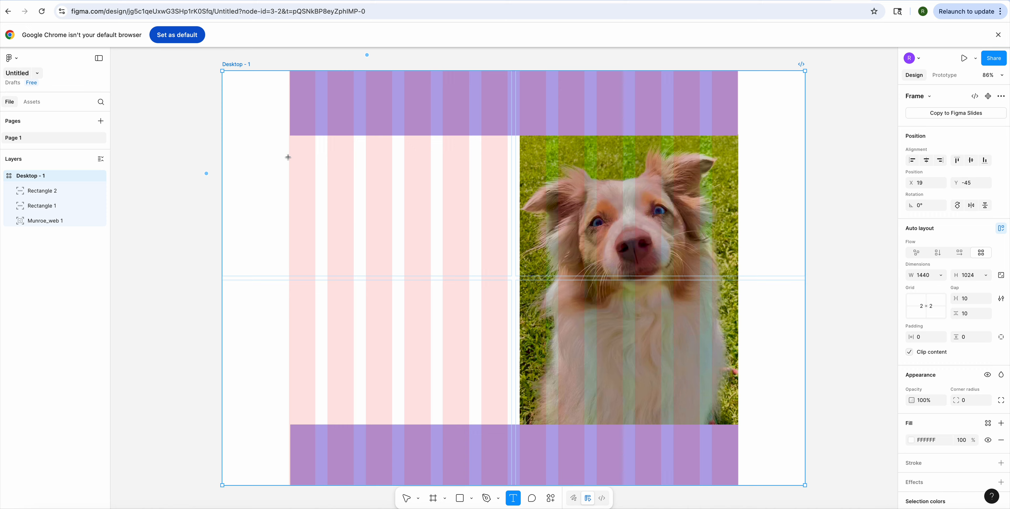
drag(290, 156, 484, 349)
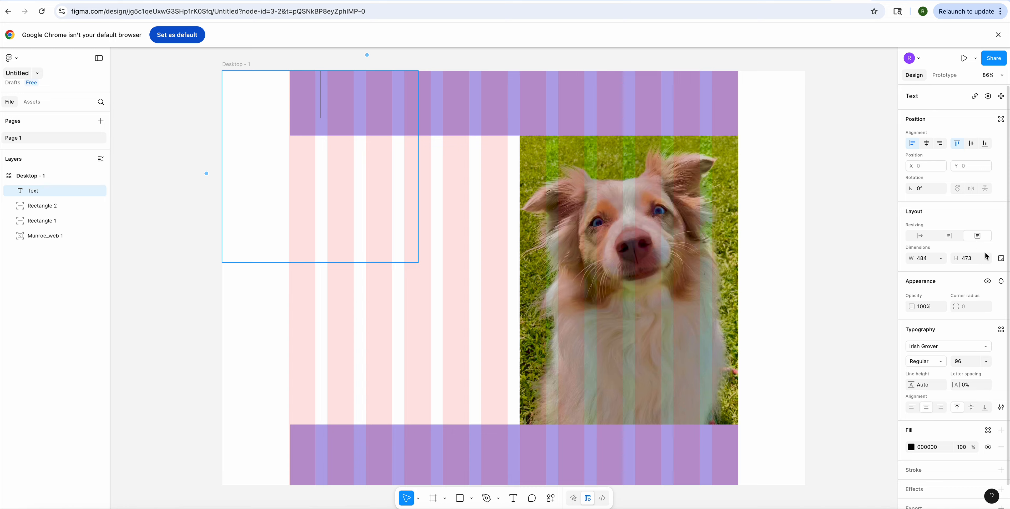
click(987, 365)
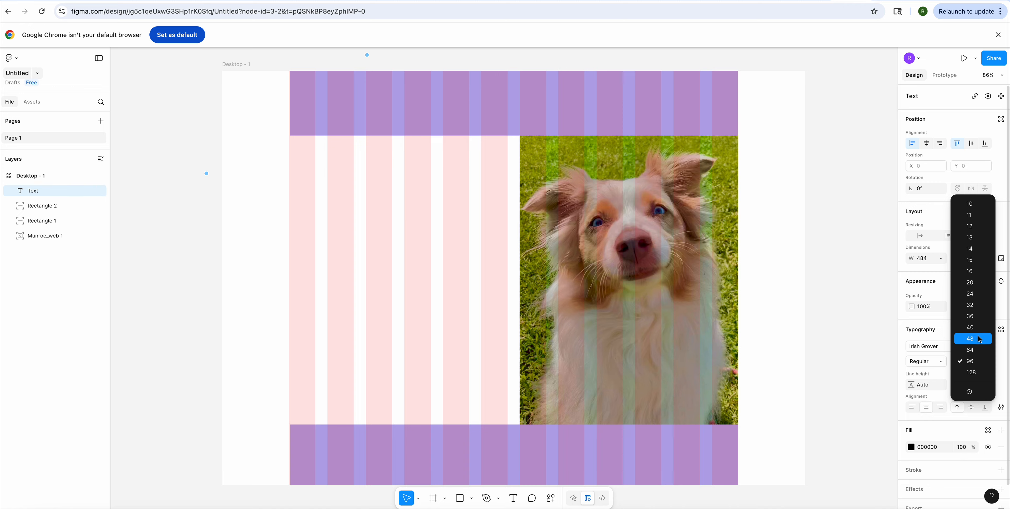
click(979, 296)
click(241, 154)
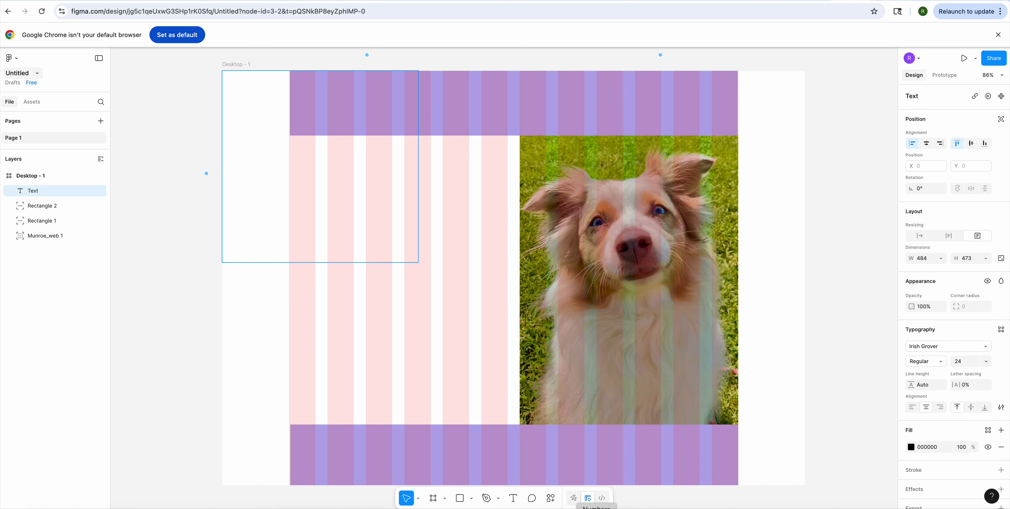
Copy the "Hi! My name is Munroe" introduction from the Pages document and paste it into the Figma text box
key(super+Tab)
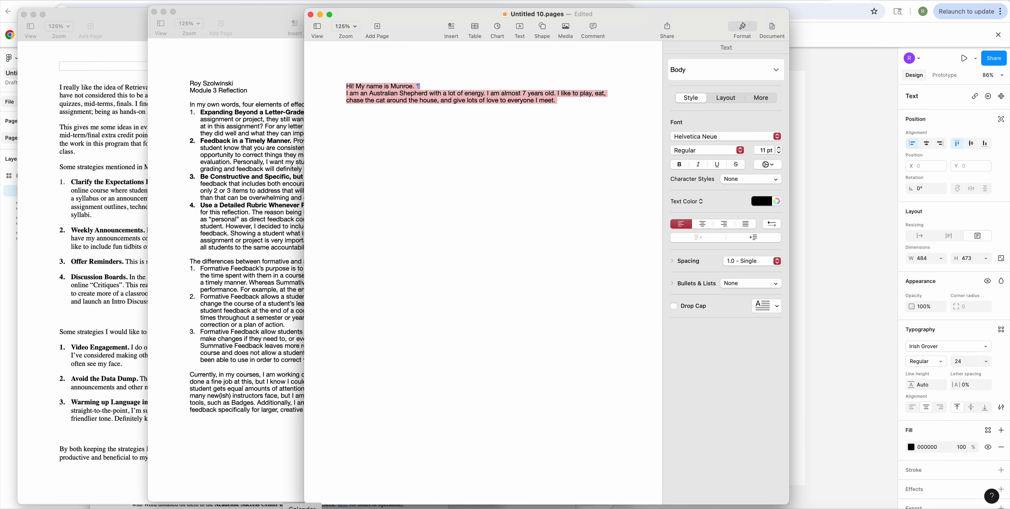
click(127, 508)
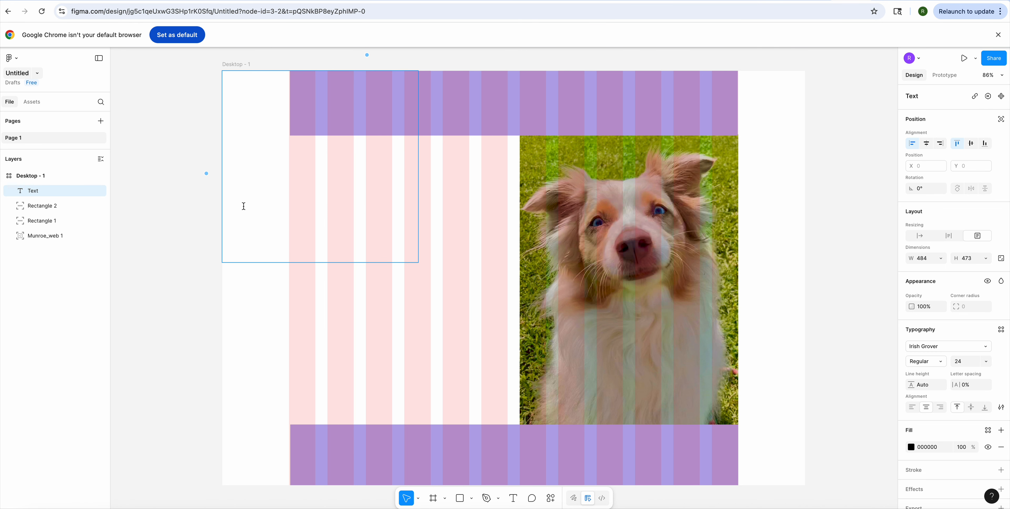
text(Hi! My name is Munroe. I am an Australian Shepherd with a lot of energy. I am almost 7 years old. I like to play, eat, chase the cat around the house, and give lots of love to everyone I meet.)
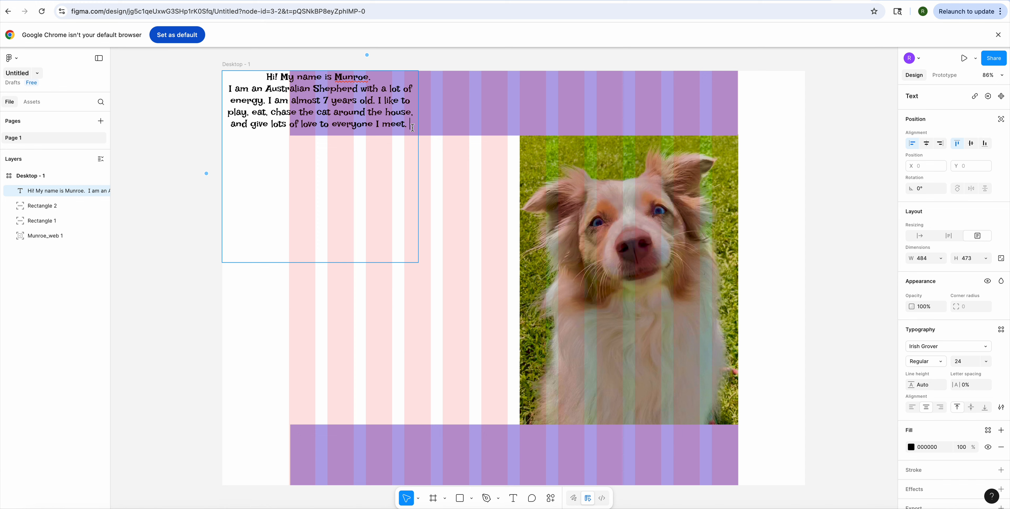
Enlarge the introduction text to font size 48 and move it into the blank area between header and footer beside the dog image
drag(406, 126, 267, 76)
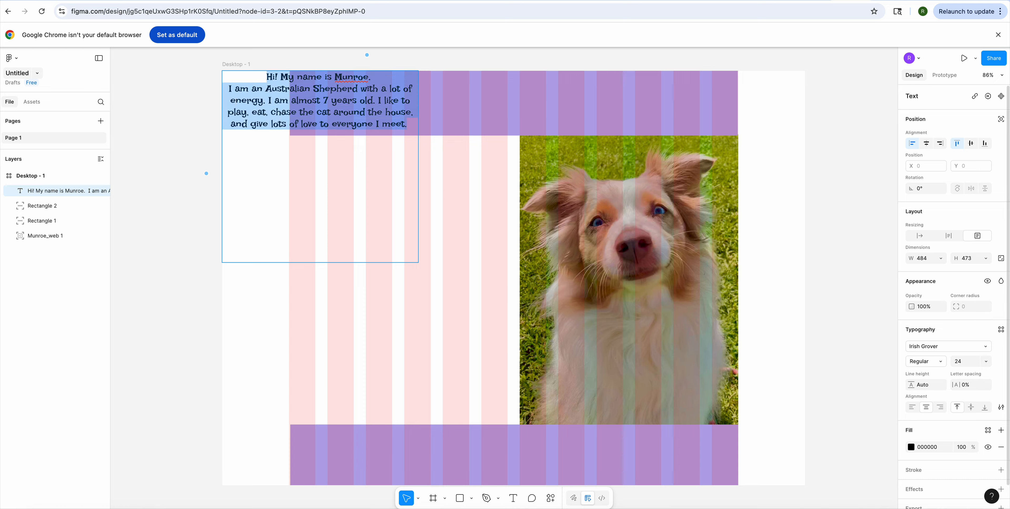
click(987, 365)
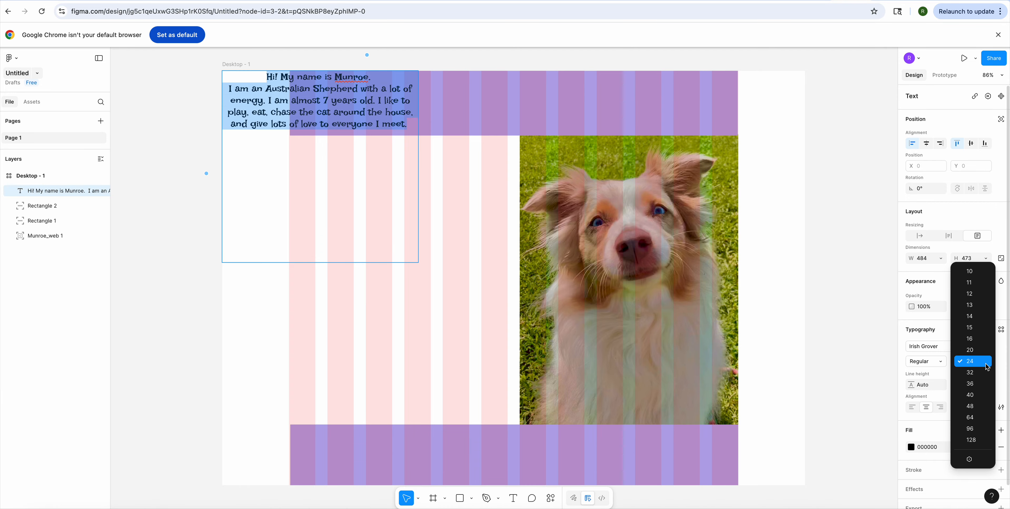
click(981, 407)
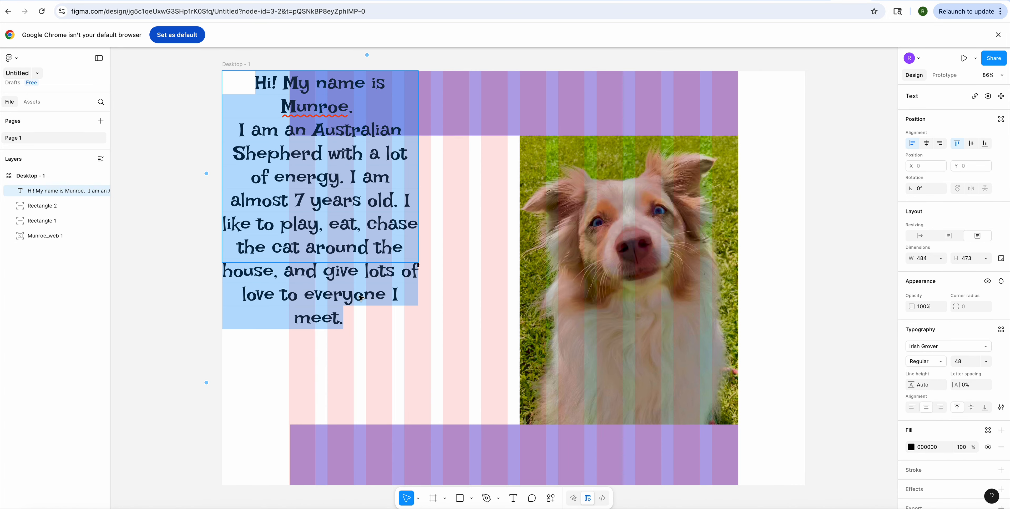
key(Escape)
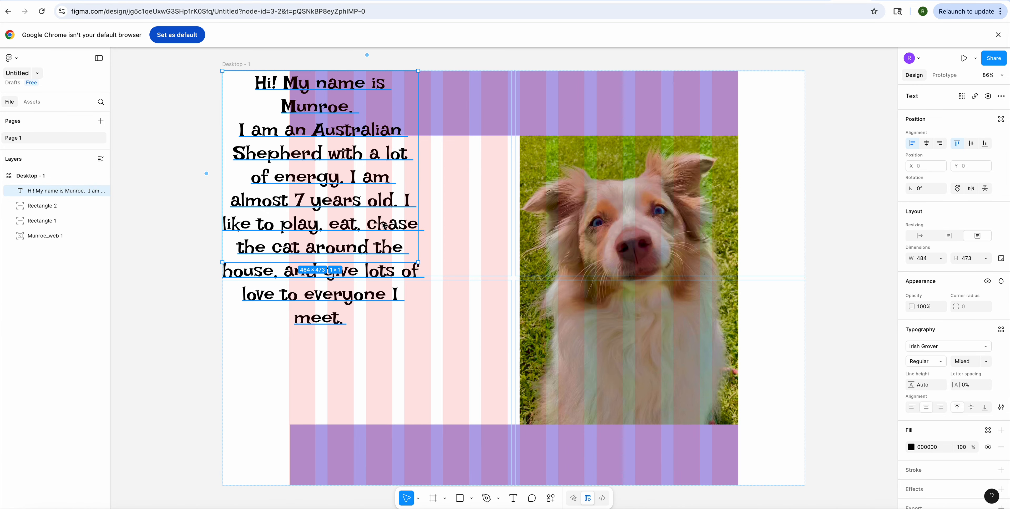
drag(384, 226, 468, 307)
click(289, 209)
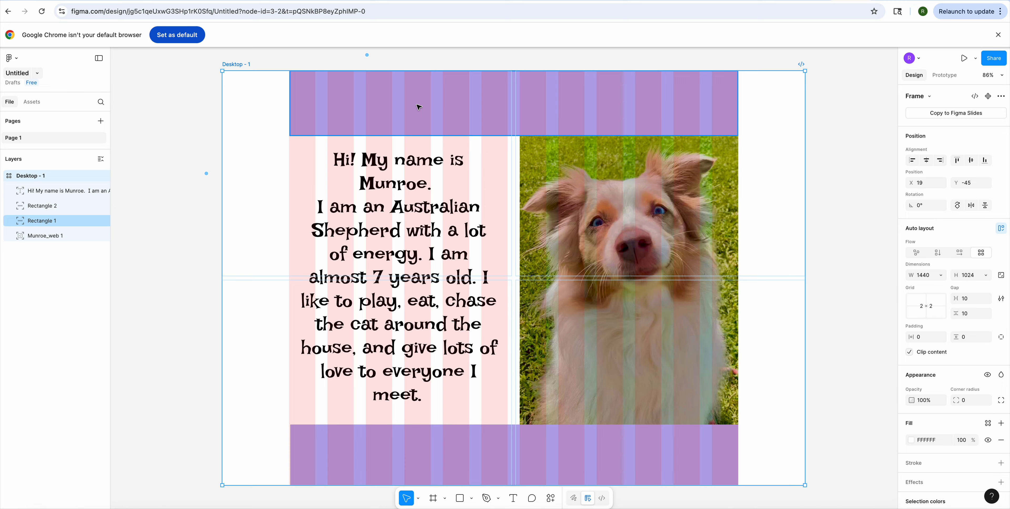
Add an ABOUT text box about 354 × 96 and move it into the header bar at about X 313, Y 68
key(t)
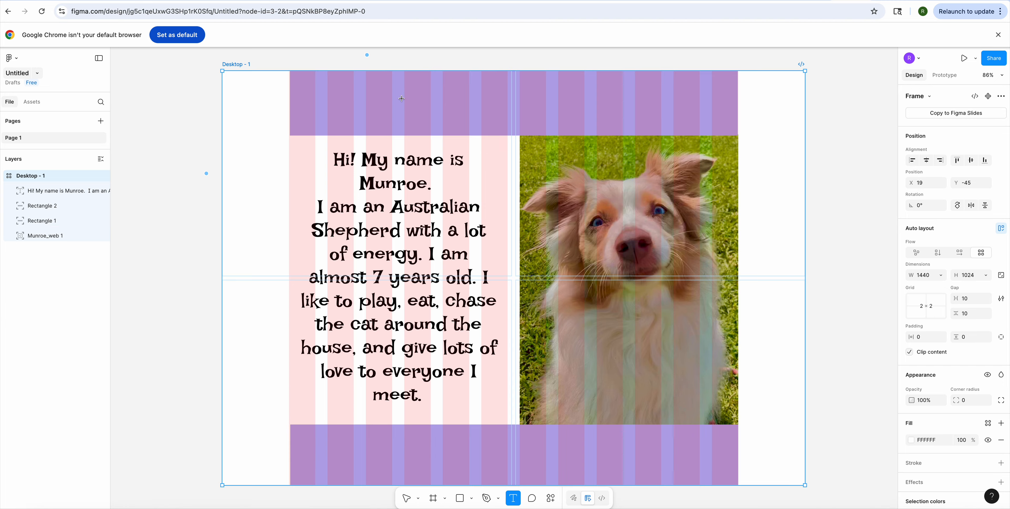
drag(222, 70, 550, 134)
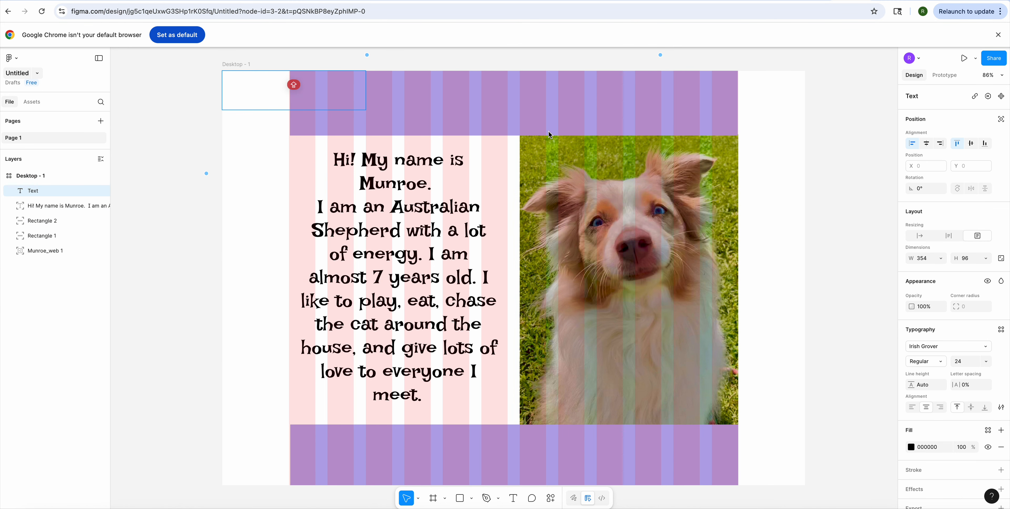
text(ABOUT)
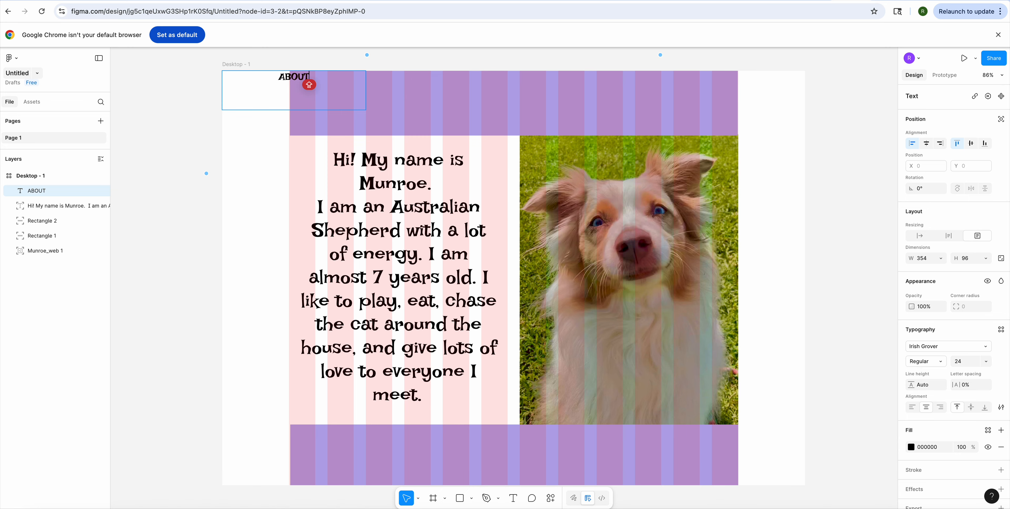
key(Escape)
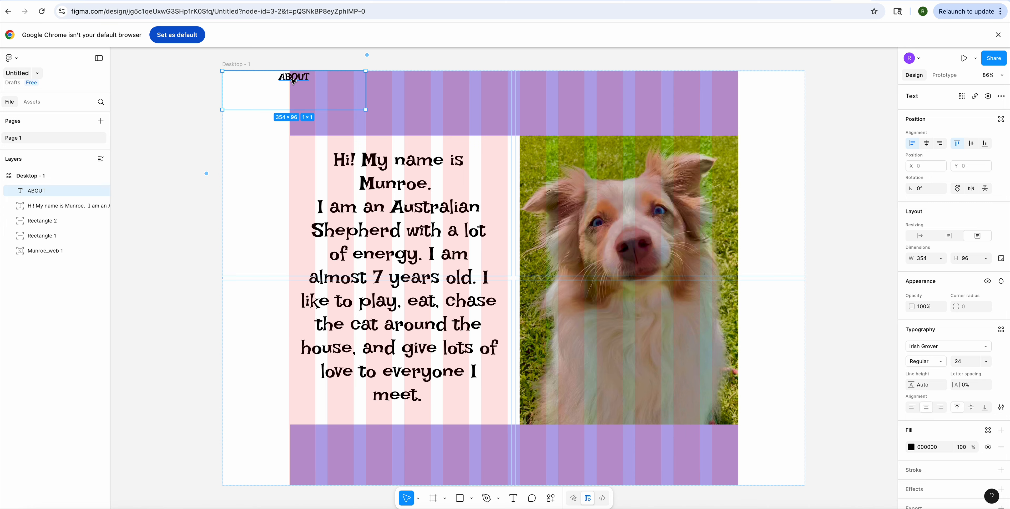
drag(293, 81, 419, 108)
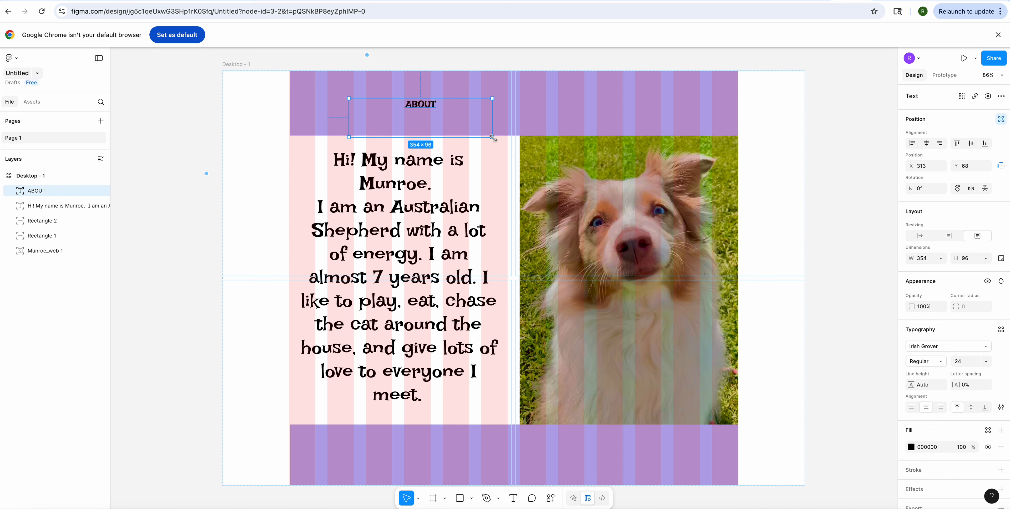
Set the ABOUT label's font size to 40
double_click(437, 108)
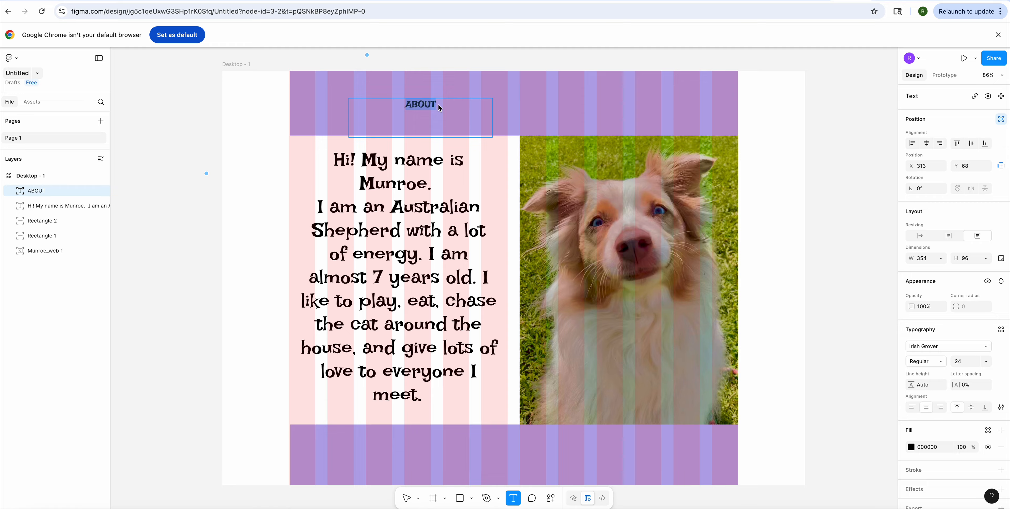
click(986, 260)
click(986, 260)
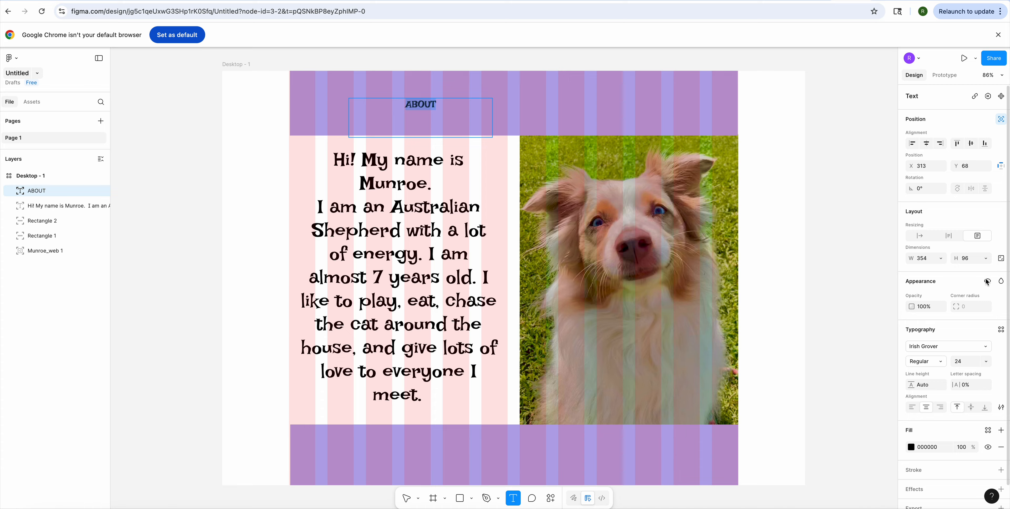
click(987, 363)
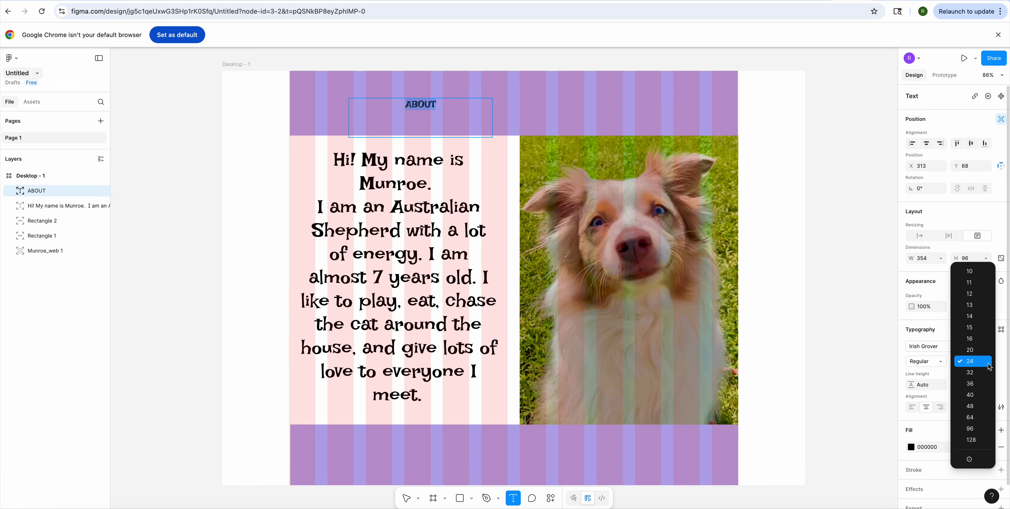
click(980, 397)
double_click(447, 107)
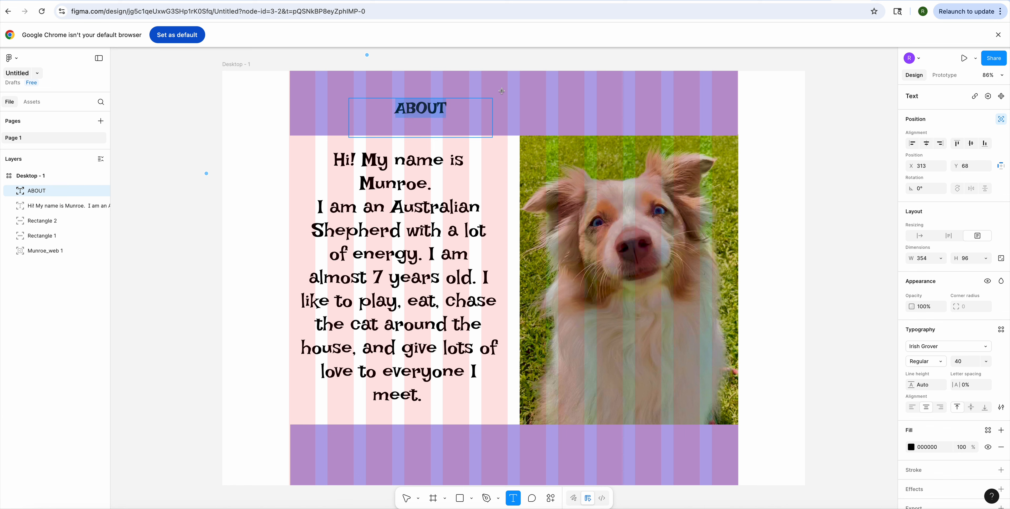
Add a GALLERY text box about 370 × 116 and place it after ABOUT in the header at about X 537, Y 66
drag(504, 89, 653, 136)
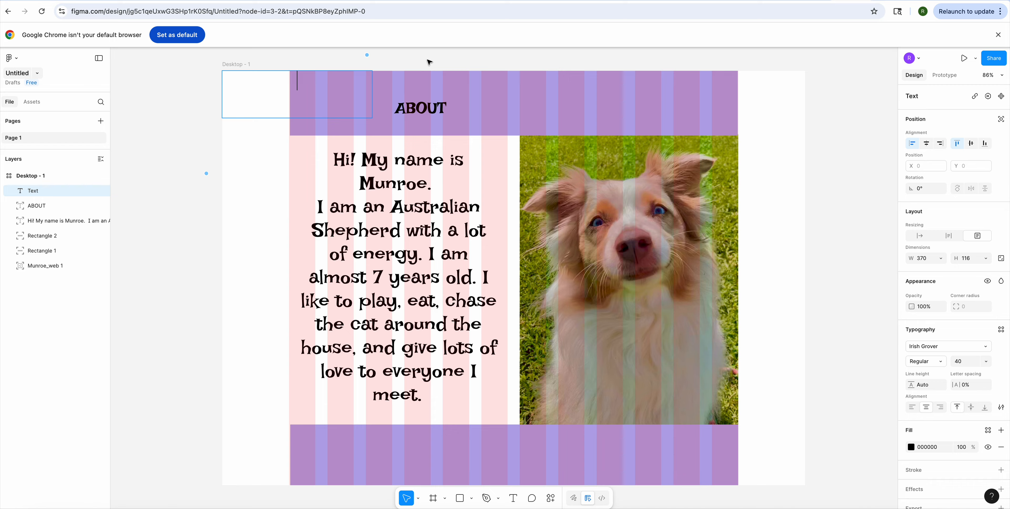
text(GALLERY)
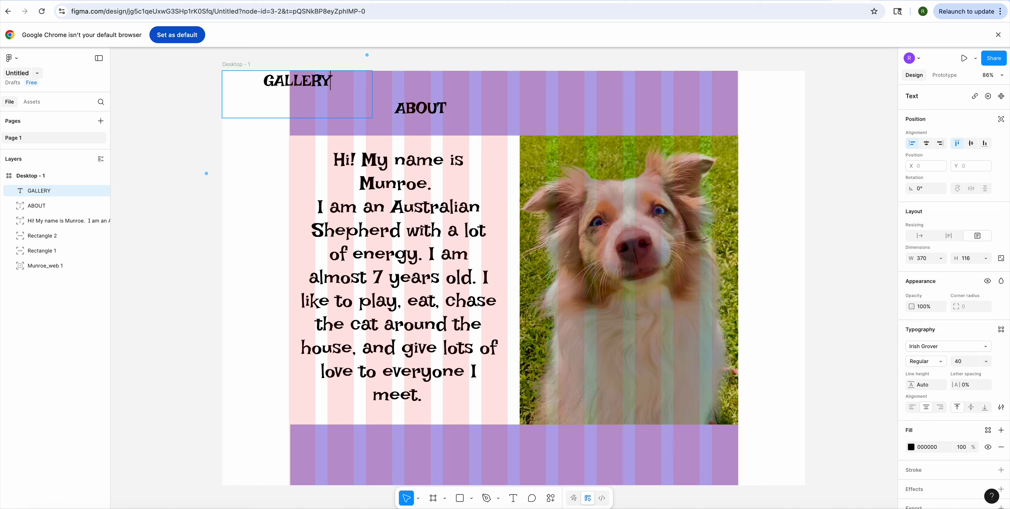
key(Escape)
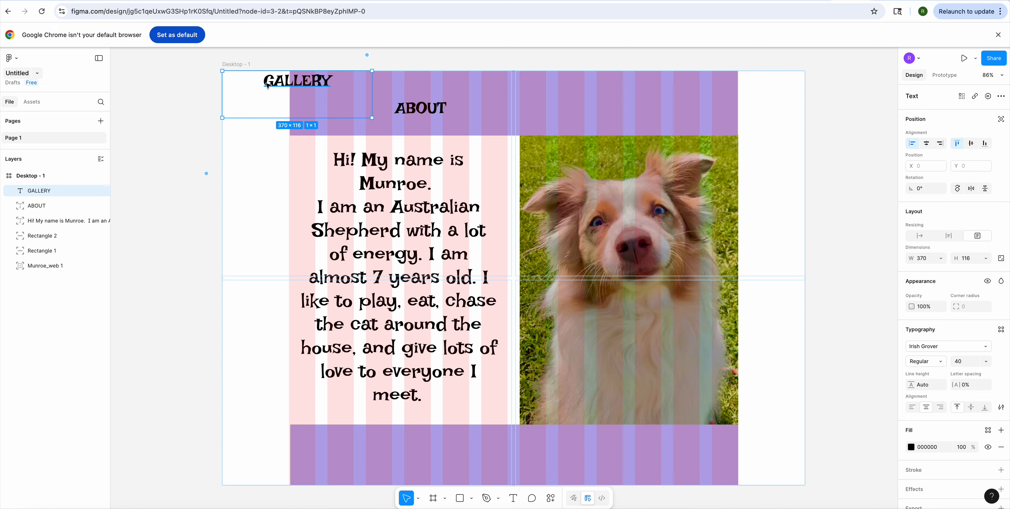
drag(268, 85, 485, 112)
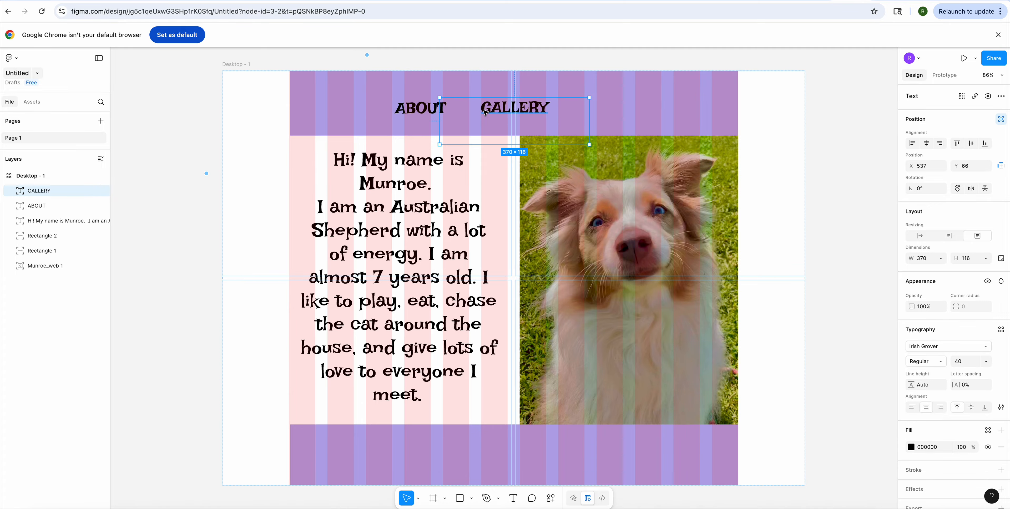
Add a CONTACT text box about 435 × 89 and place it near the header's right end at about X 909, Y 67
click(546, 96)
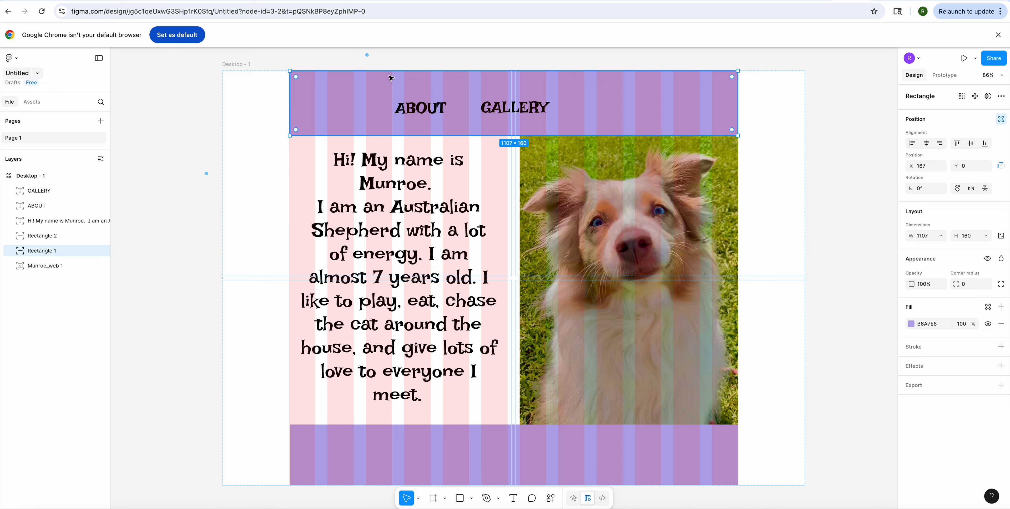
key(t)
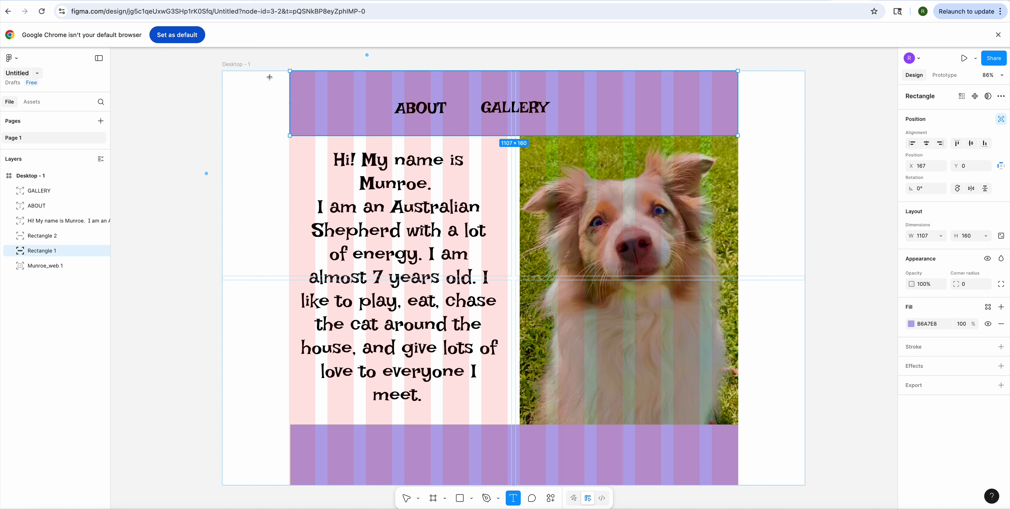
drag(223, 71, 421, 111)
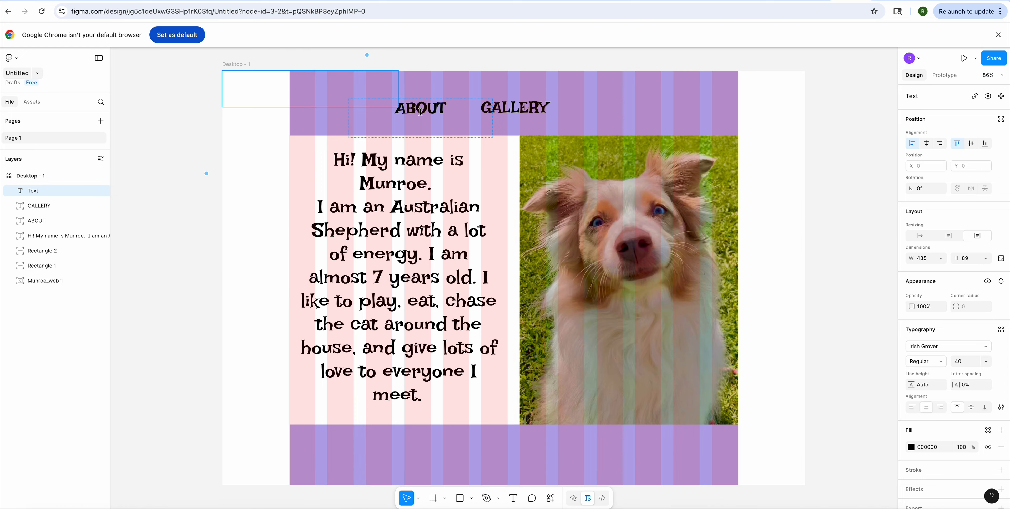
text(CONTACT)
key(Escape)
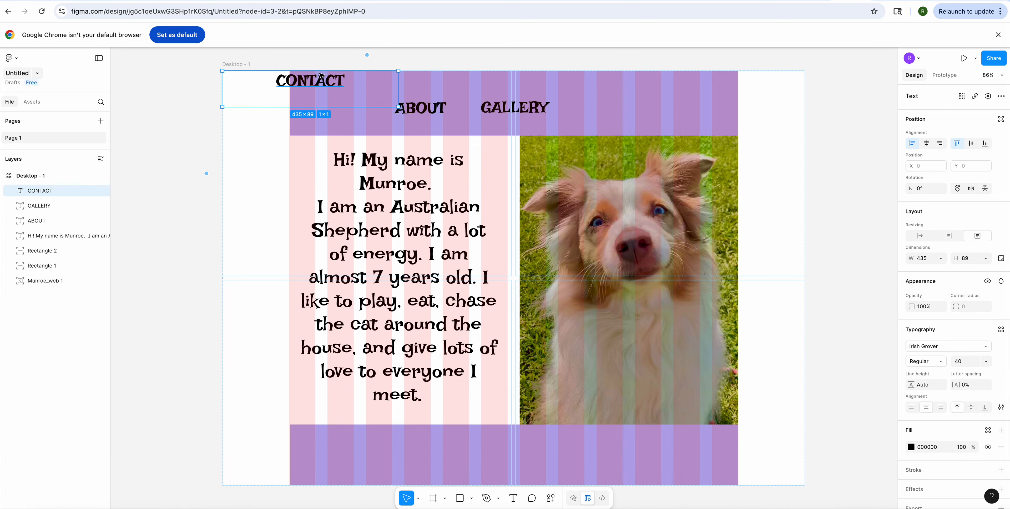
drag(321, 77, 681, 108)
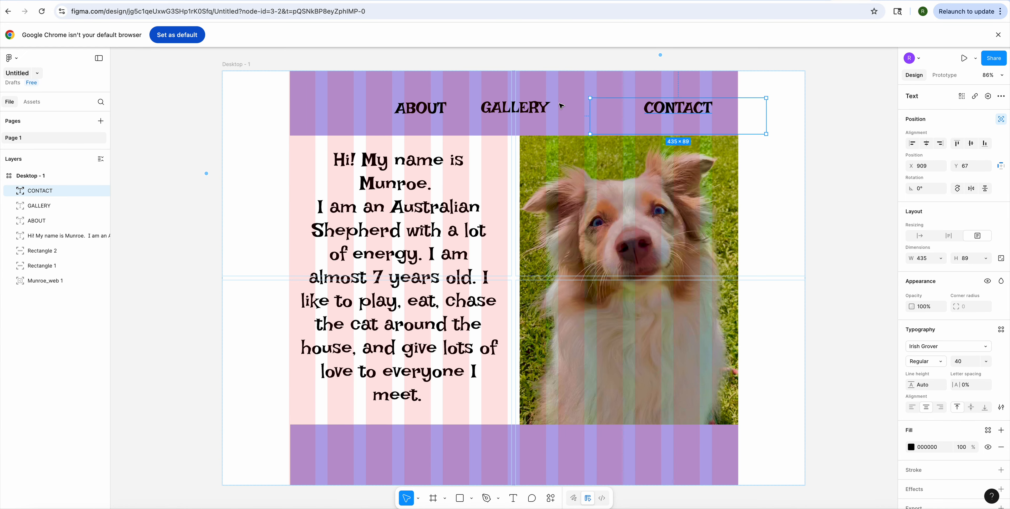
Move GALLERY to about X 715, Y 66 and ABOUT to about X 529, Y 67, grouping them closer to CONTACT
drag(535, 112, 607, 111)
click(420, 114)
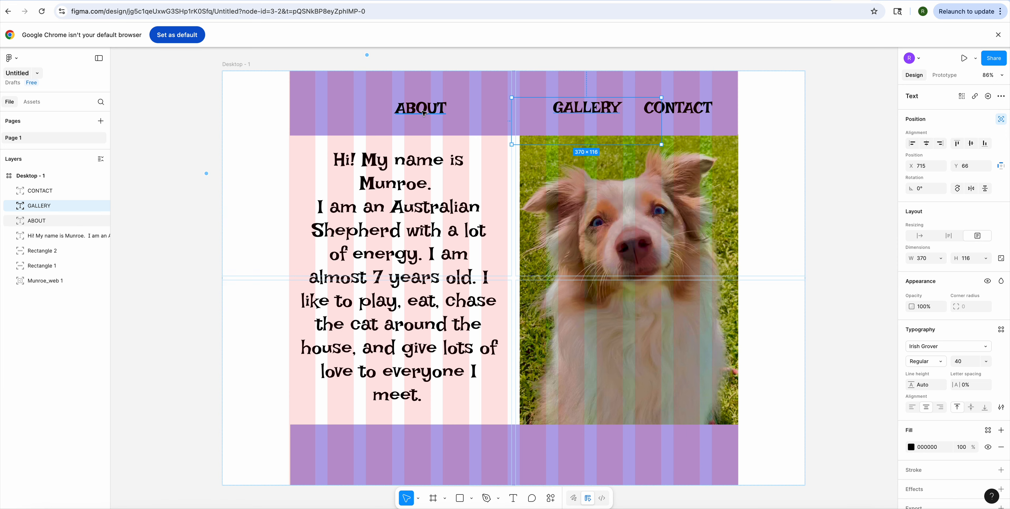
drag(420, 114, 508, 114)
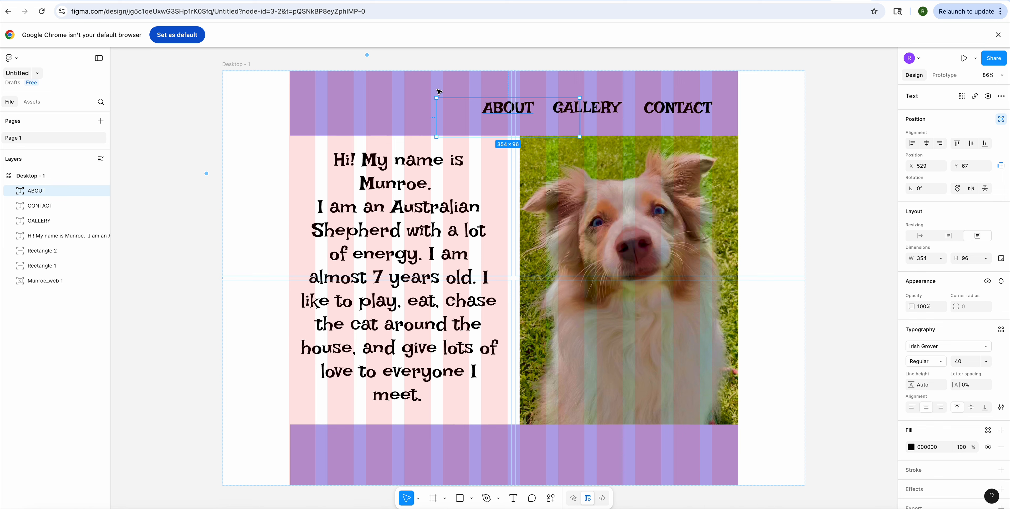
Add a MUNROE text box about 516 × 159 at the header's upper-left corner
click(249, 127)
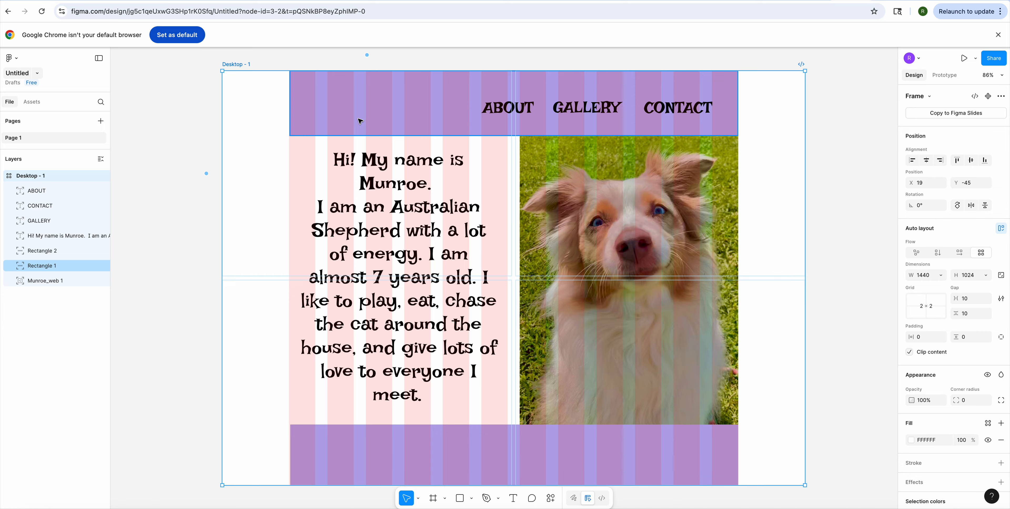
key(t)
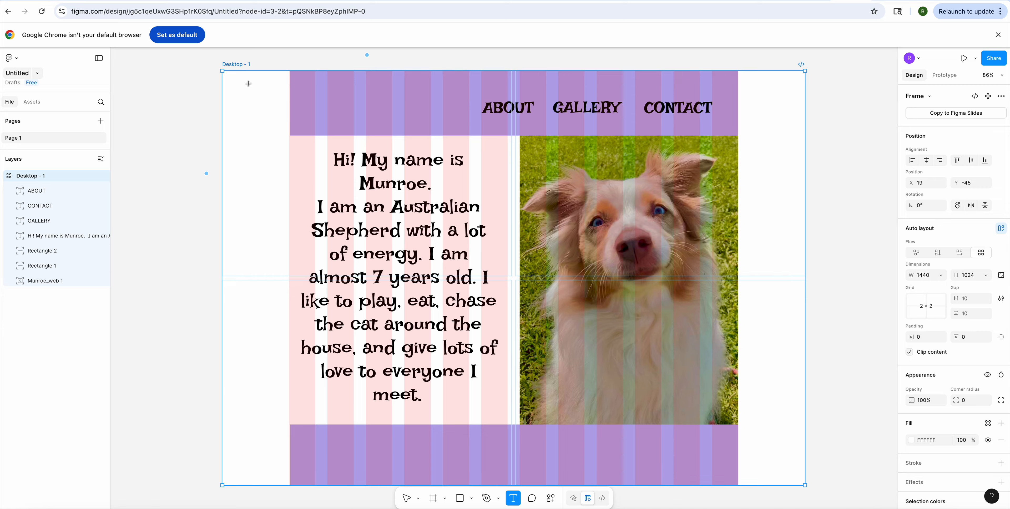
drag(222, 71, 457, 148)
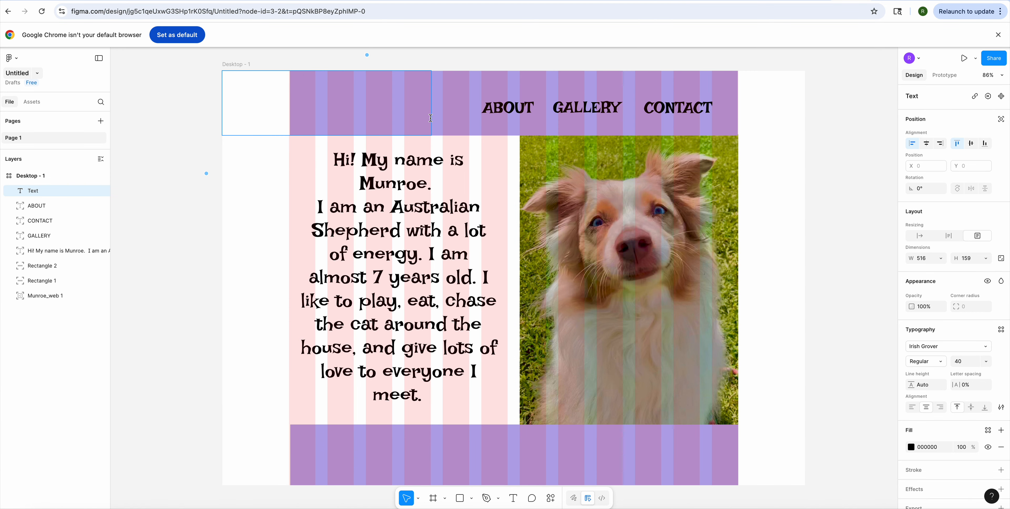
text(MUNROE)
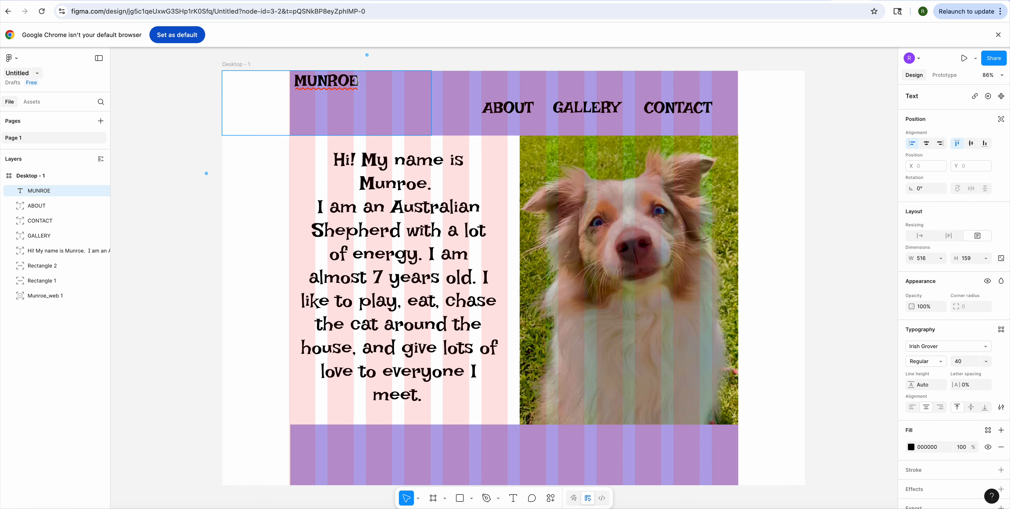
Set the MUNROE title's font size to 96 and move it within the purple header to about X 186, Y 28
drag(359, 80, 292, 83)
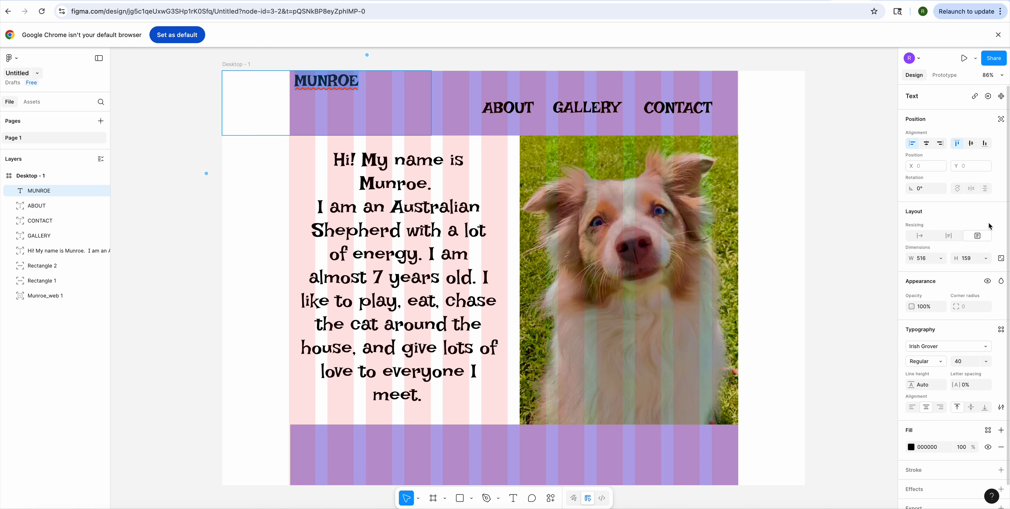
click(988, 362)
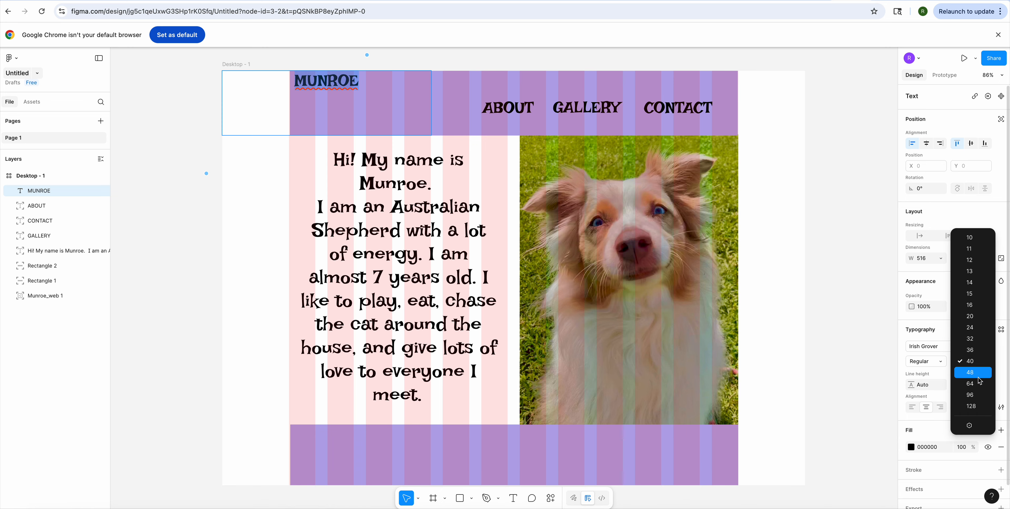
click(979, 395)
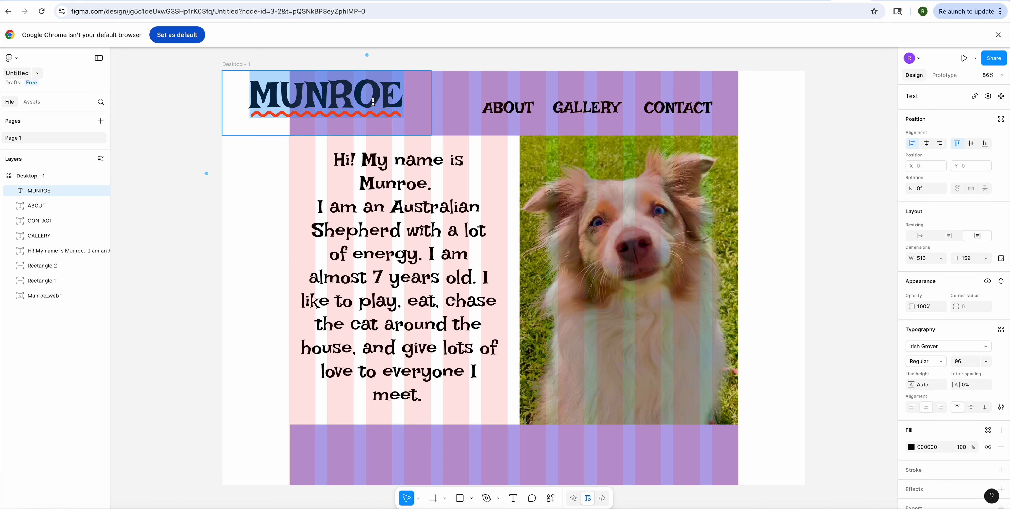
key(Escape)
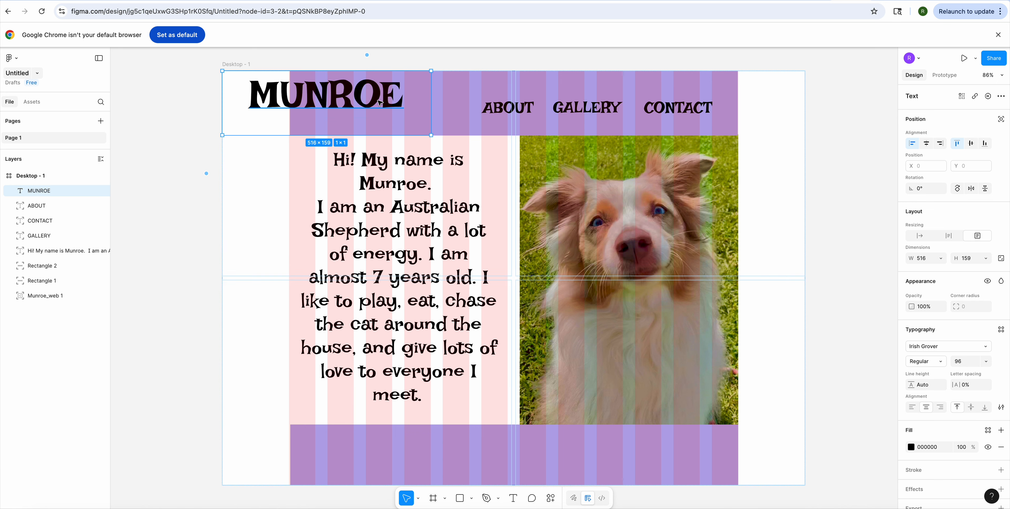
drag(378, 102, 451, 114)
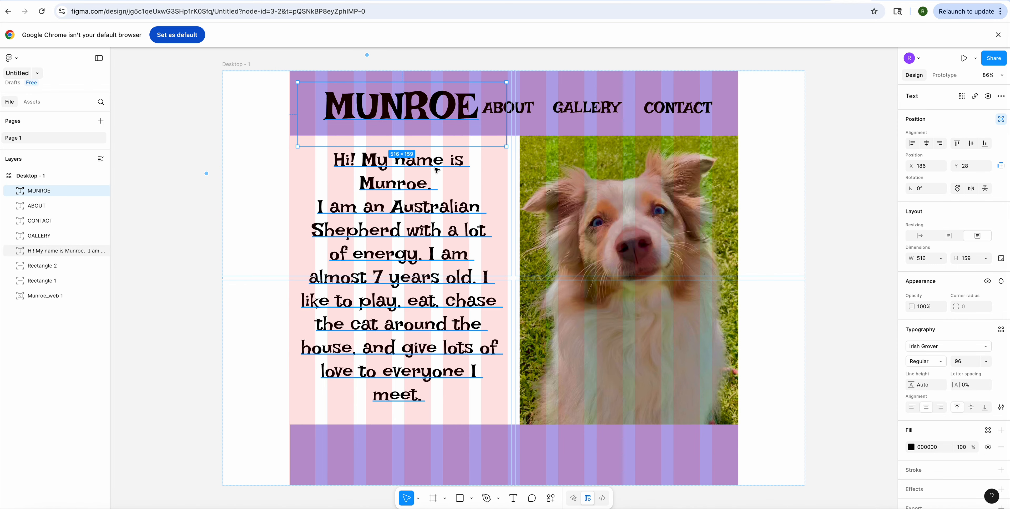
Shift the header labels away from the title: ABOUT to about X 560, GALLERY to X 750 and CONTACT to X 936, all at Y 68
click(529, 110)
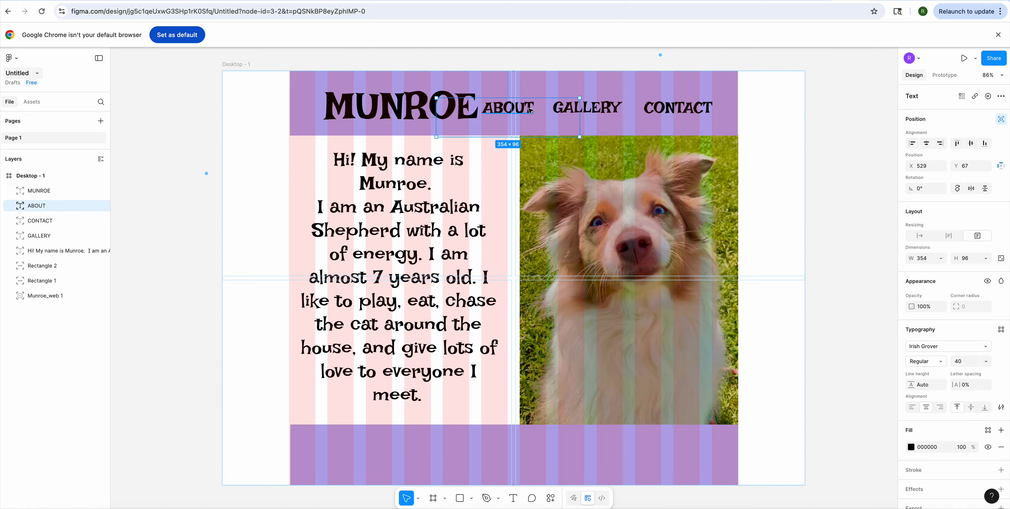
drag(529, 110, 594, 113)
click(579, 111)
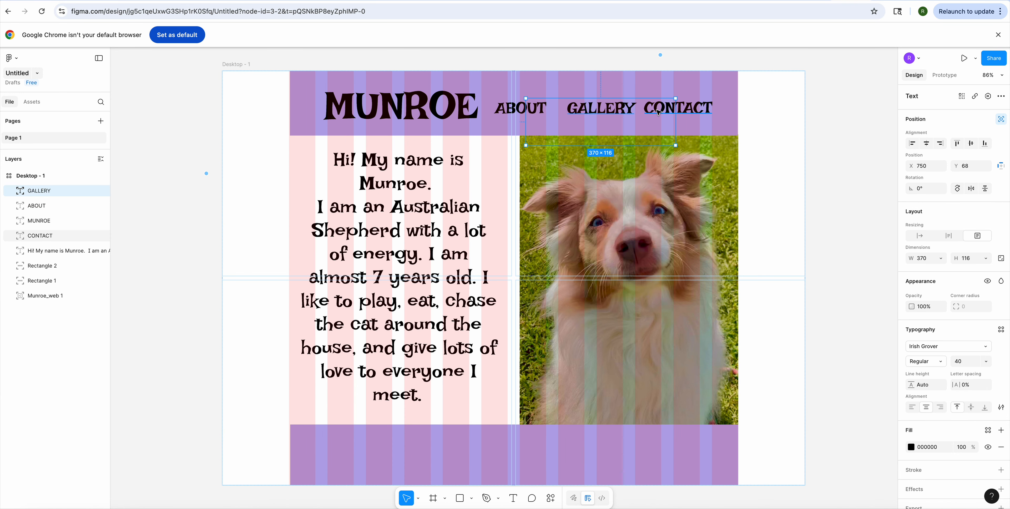
click(684, 108)
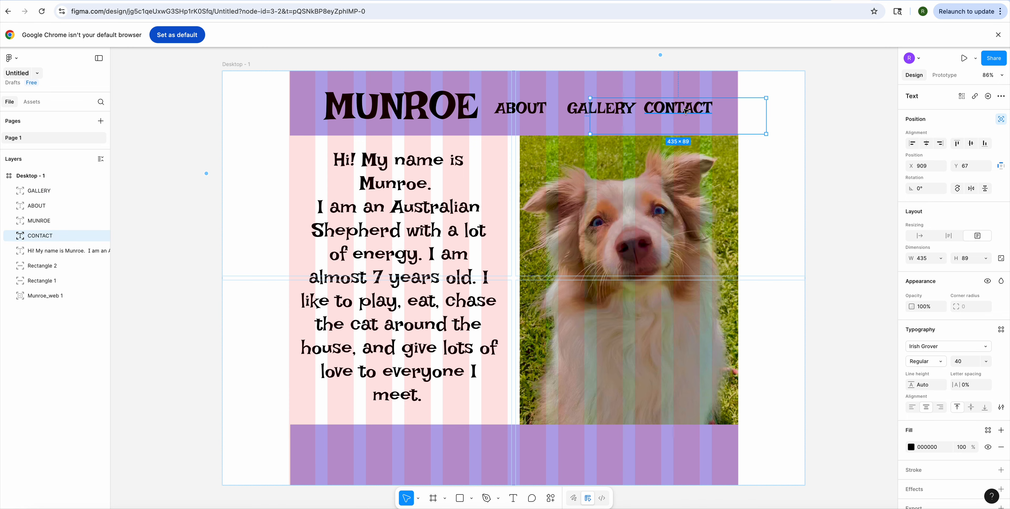
drag(684, 109, 694, 116)
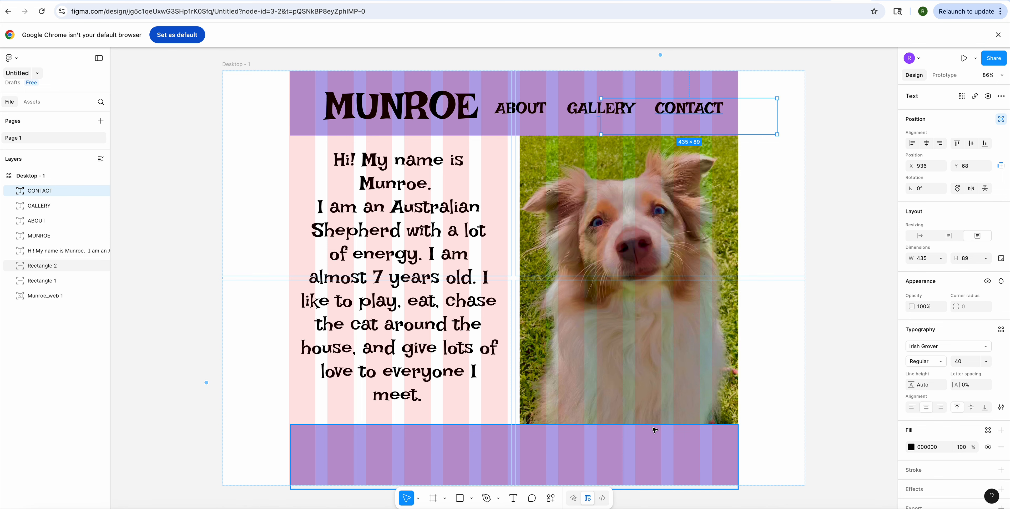
Duplicate the ABOUT, GALLERY and CONTACT labels together from the header straight down into the purple footer
scroll(511, 107, left, 1)
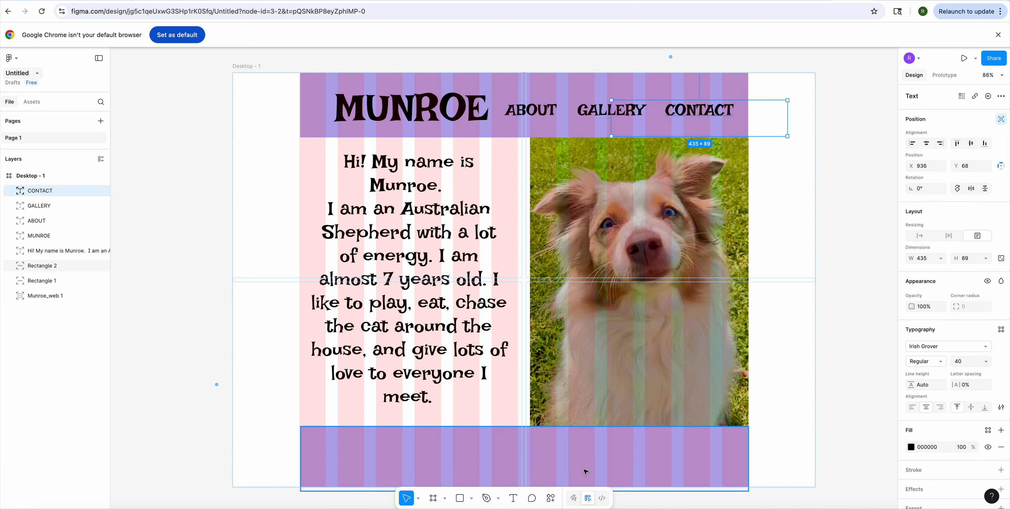
click(515, 114)
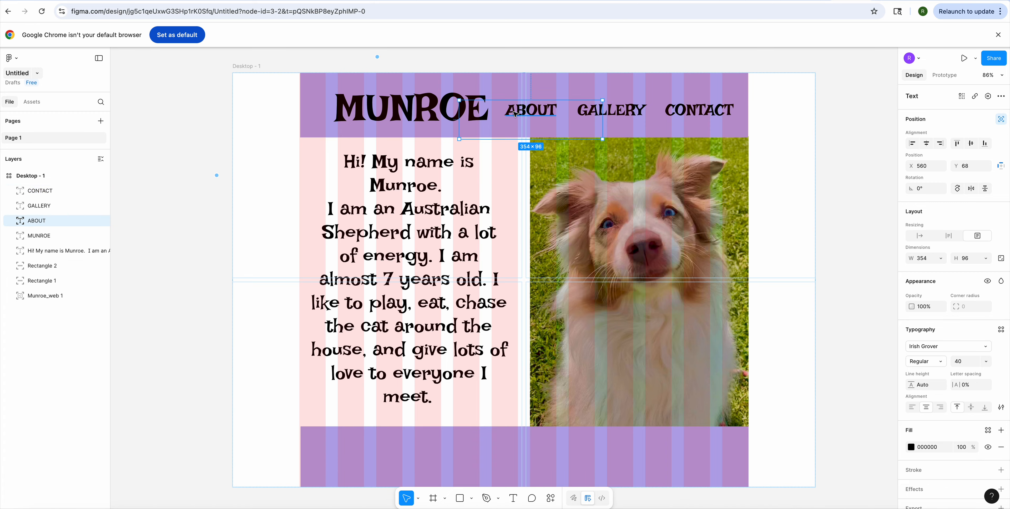
shift+click(631, 115)
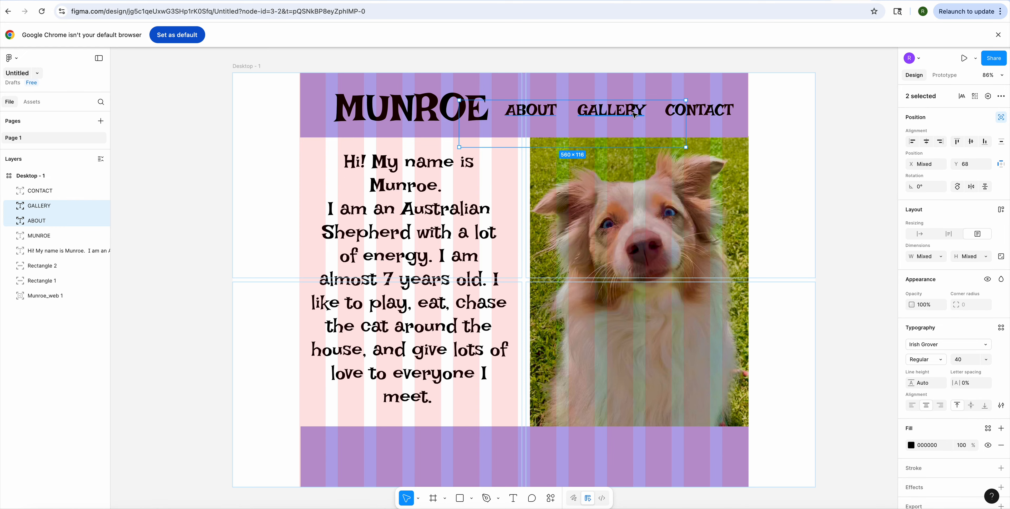
shift+click(719, 115)
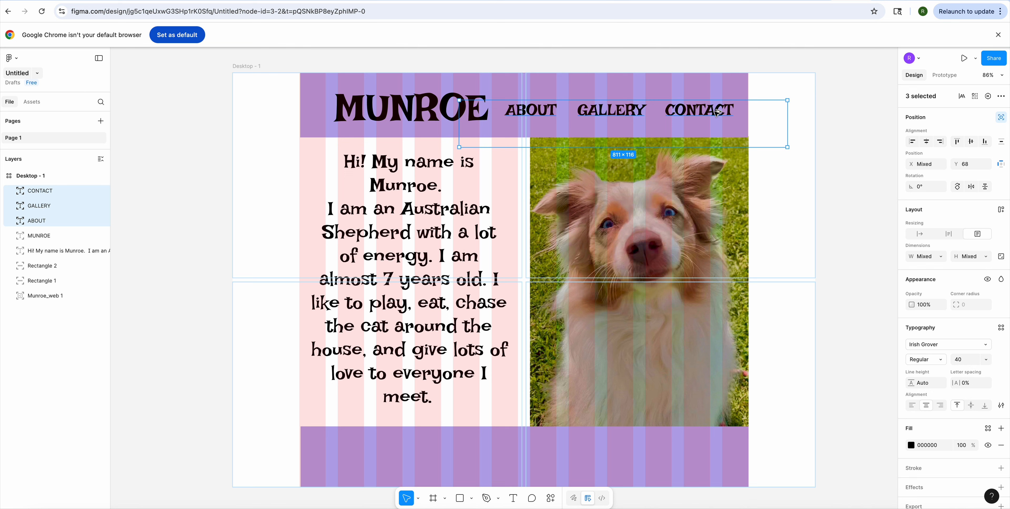
drag(717, 113, 724, 457)
click(778, 407)
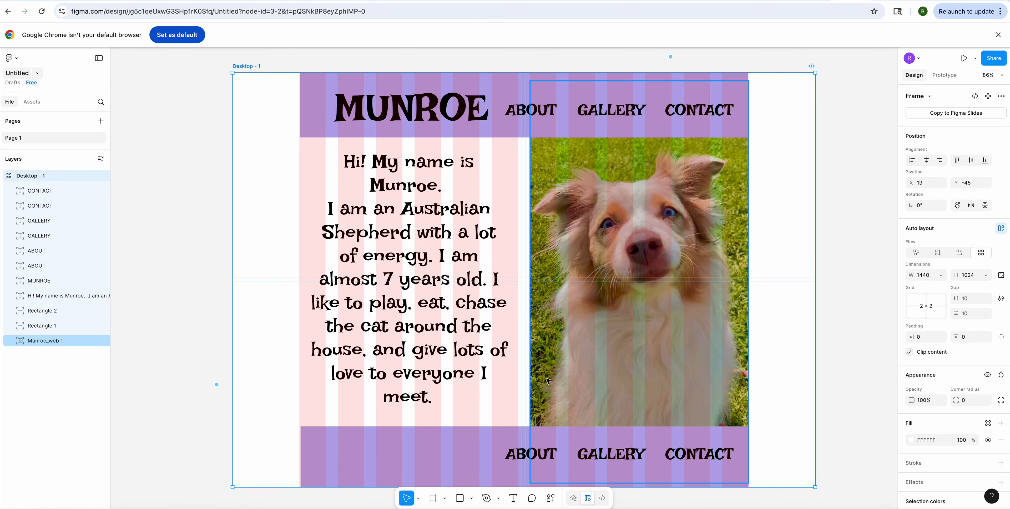
scroll(505, 372, down, 3)
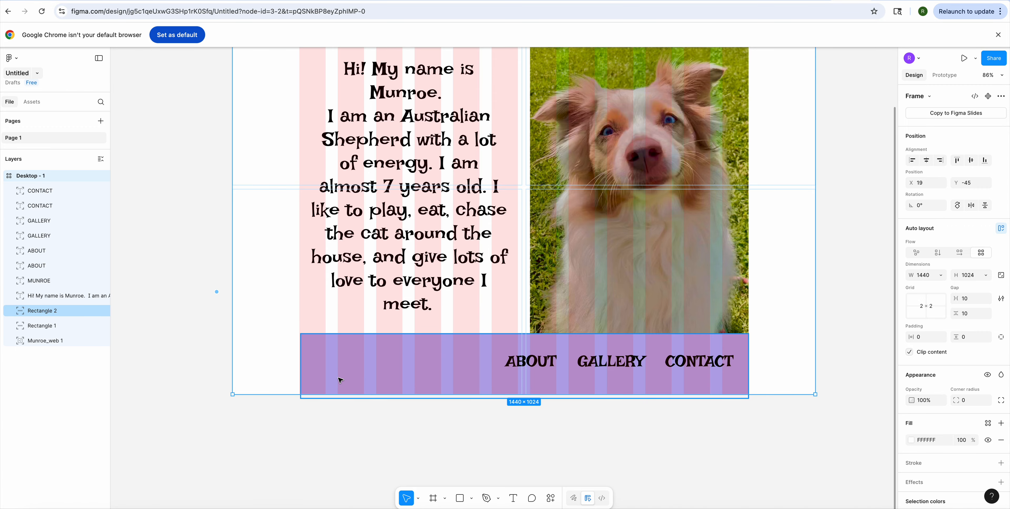
key(t)
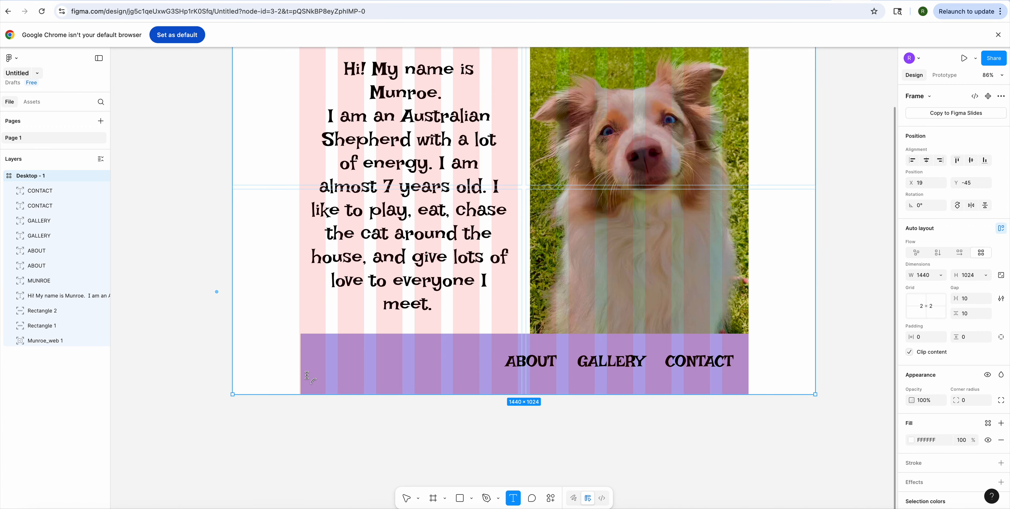
click(266, 356)
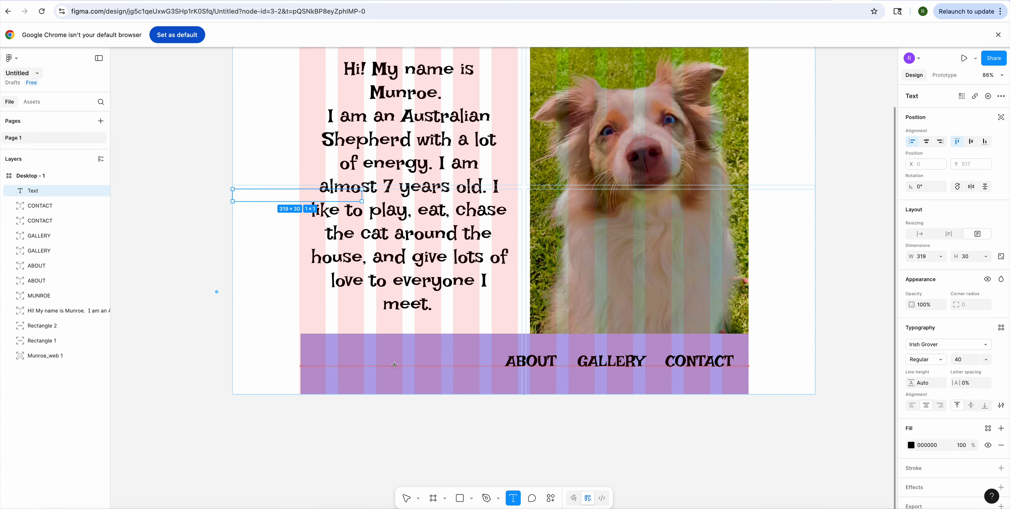
key(Escape)
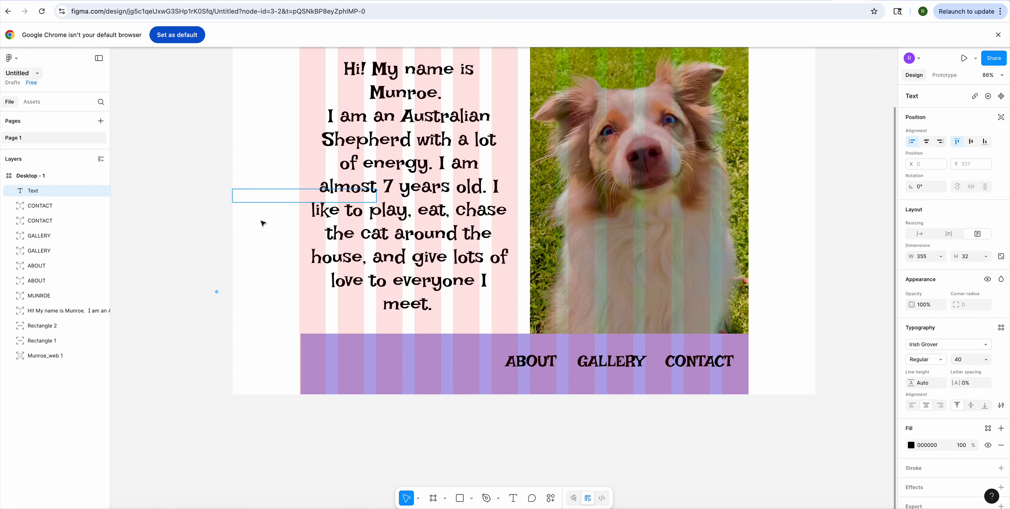
click(217, 291)
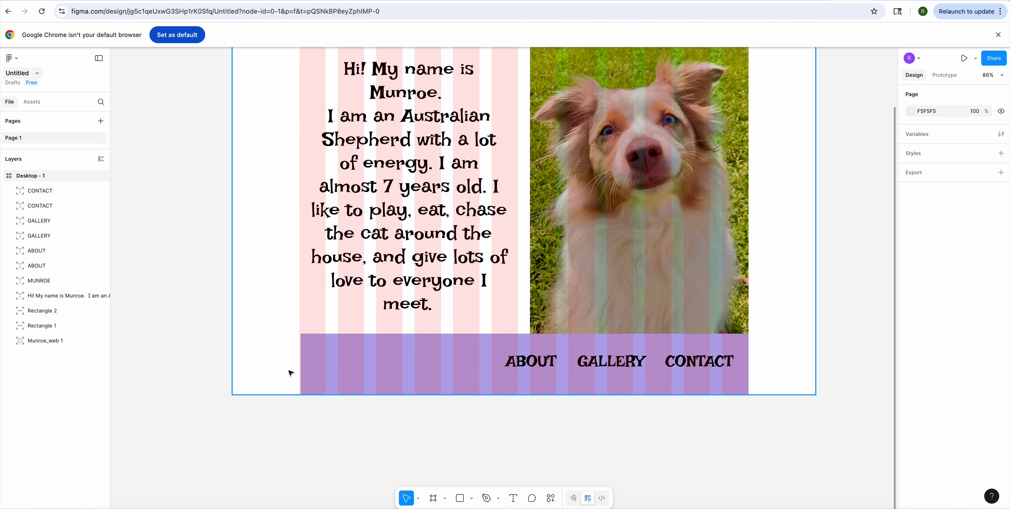
Add a text box about 370 × 53 with the author's full name and place it in the footer at about X 203, Y 926
key(t)
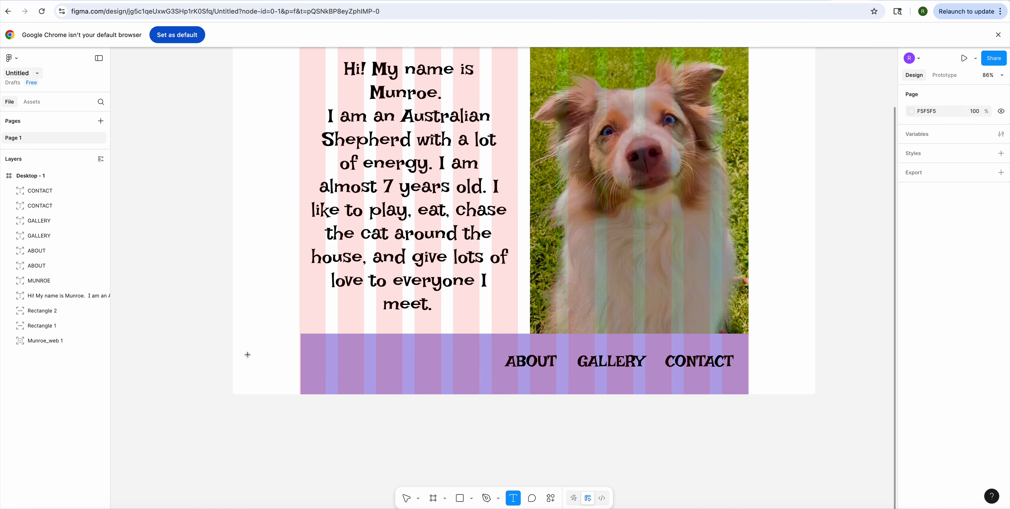
click(248, 356)
drag(300, 366, 400, 375)
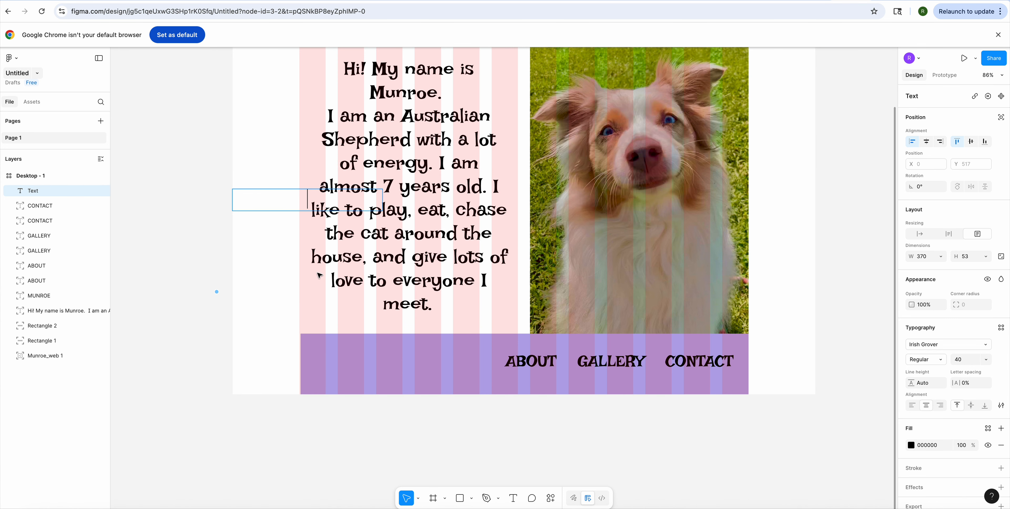
text(ç)
key(BackSpace)
text(Roy Szolwinski)
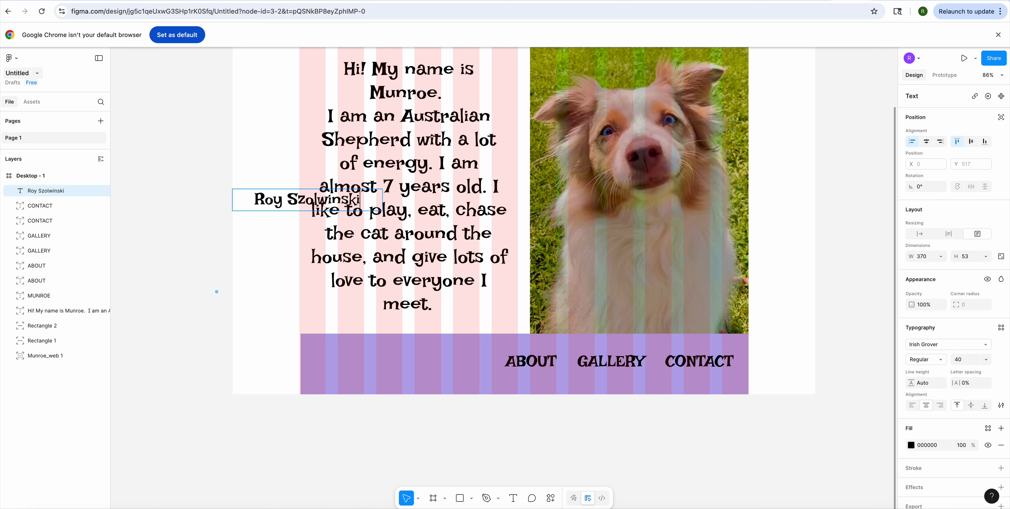
key(Escape)
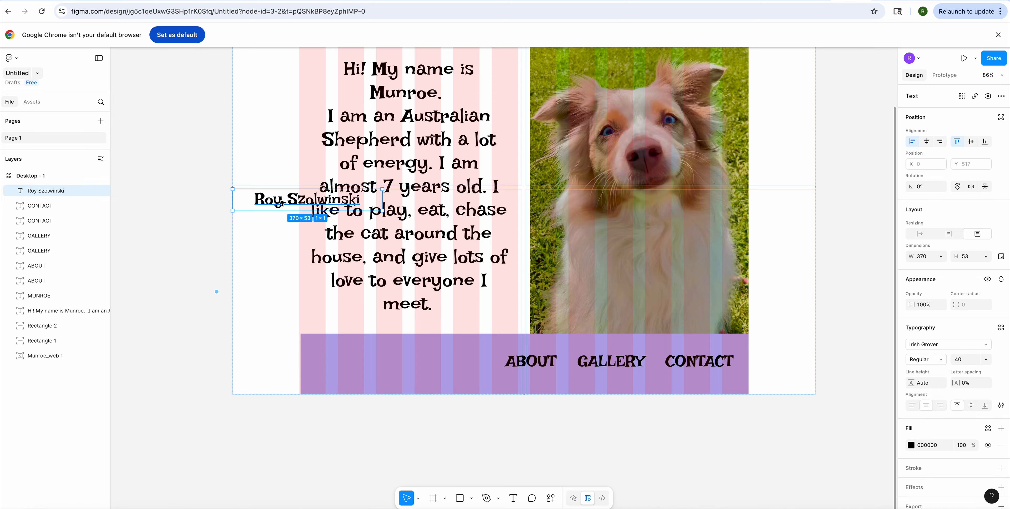
drag(280, 203, 363, 369)
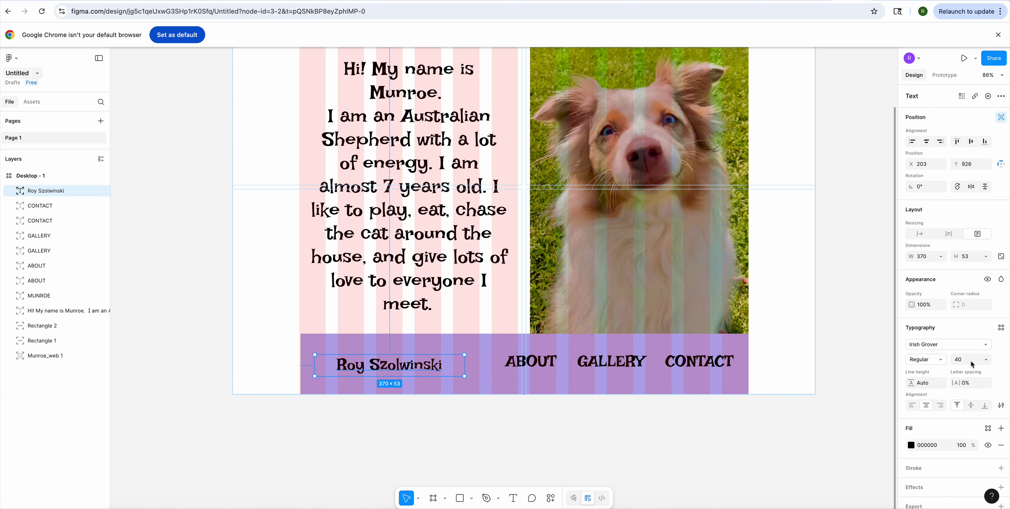
Change the footer name's font to Instrument Sans and move it to the footer's lower-left corner at about X 118, Y 971
click(987, 349)
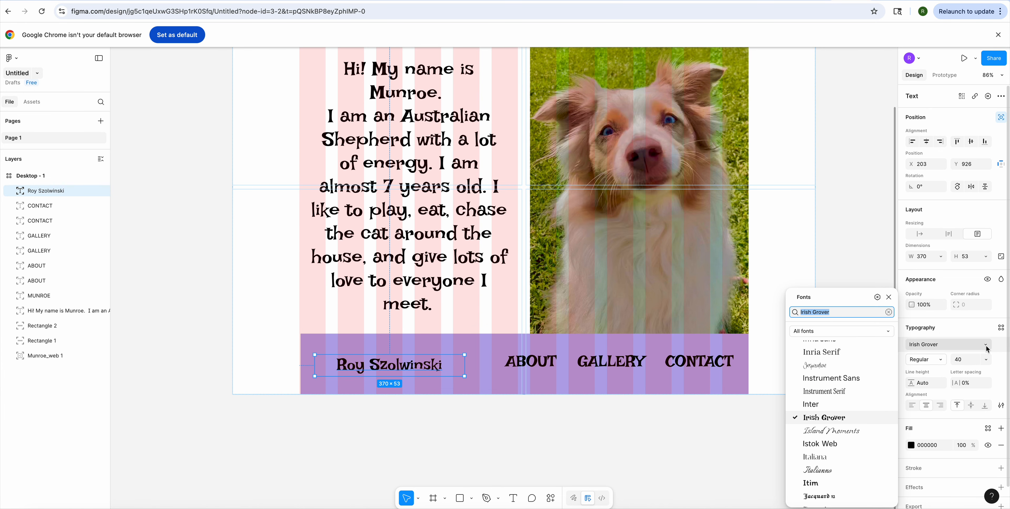
click(820, 382)
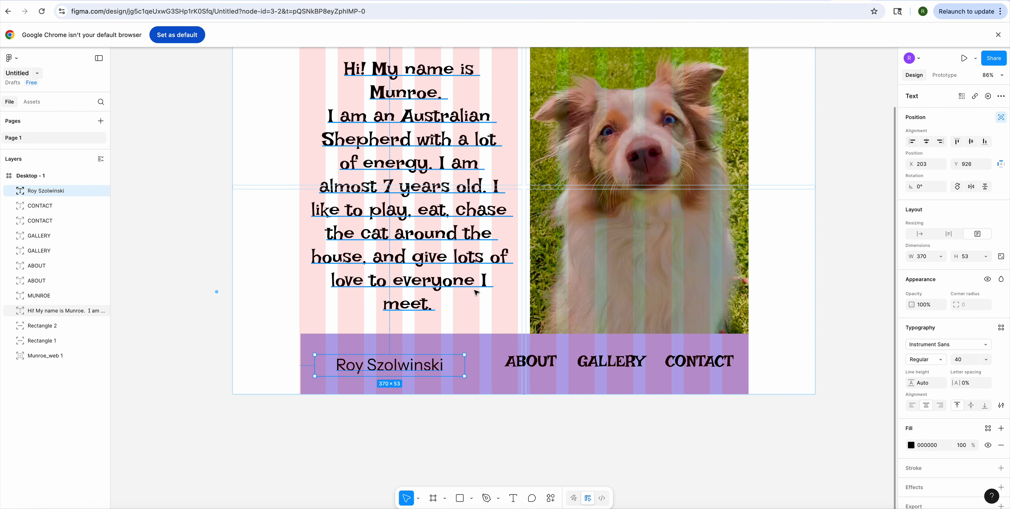
scroll(475, 292, up, 3)
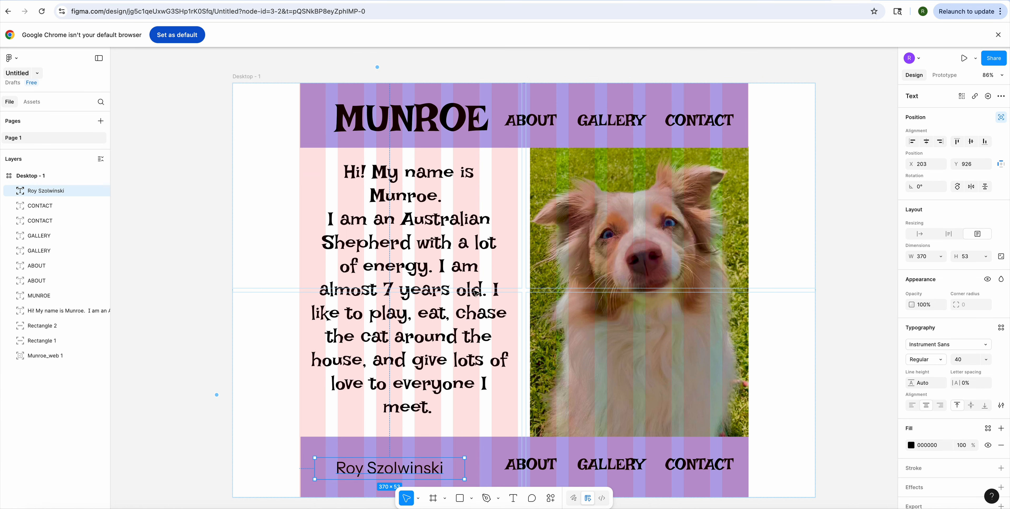
scroll(450, 407, down, 1)
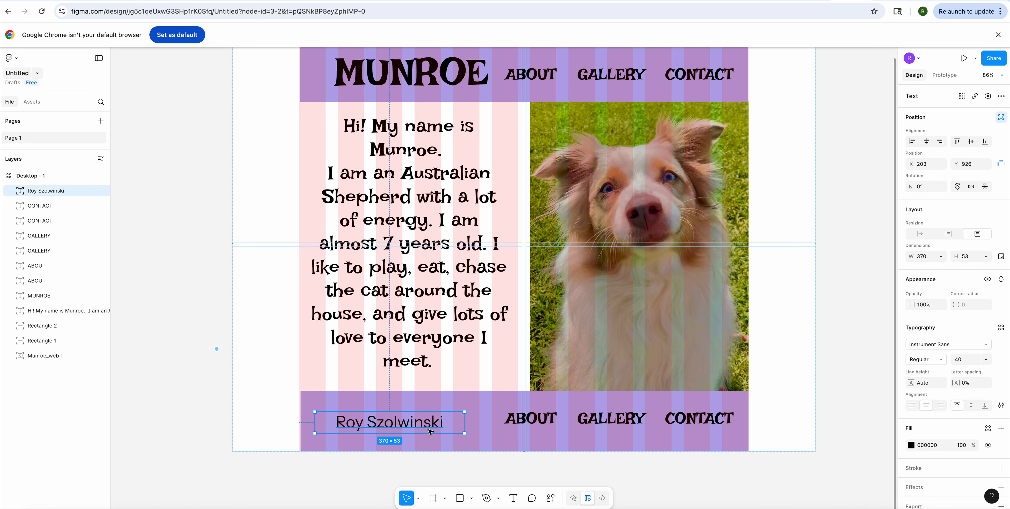
drag(442, 428, 410, 444)
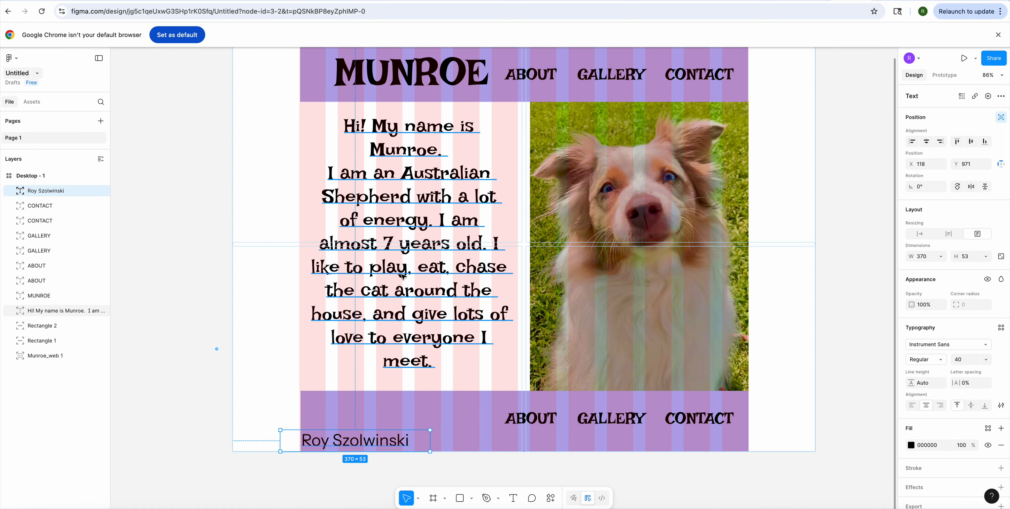
Preview the finished page in presentation view and return to the design file
scroll(544, 145, up, 1)
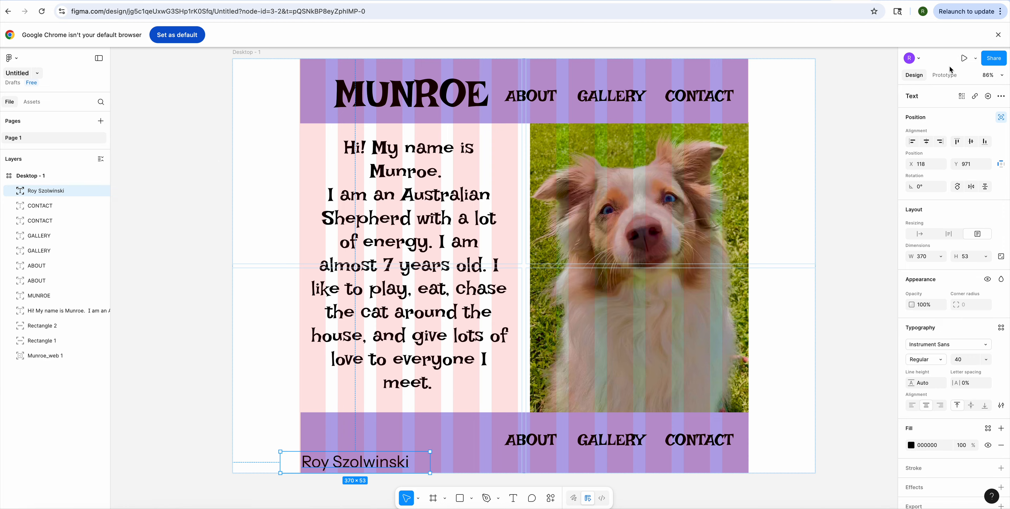
click(966, 59)
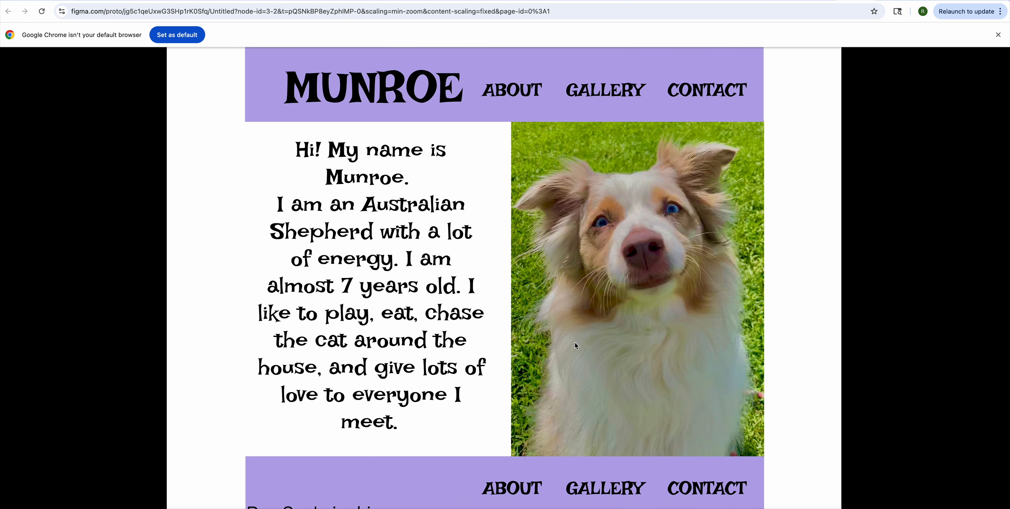
click(843, 2)
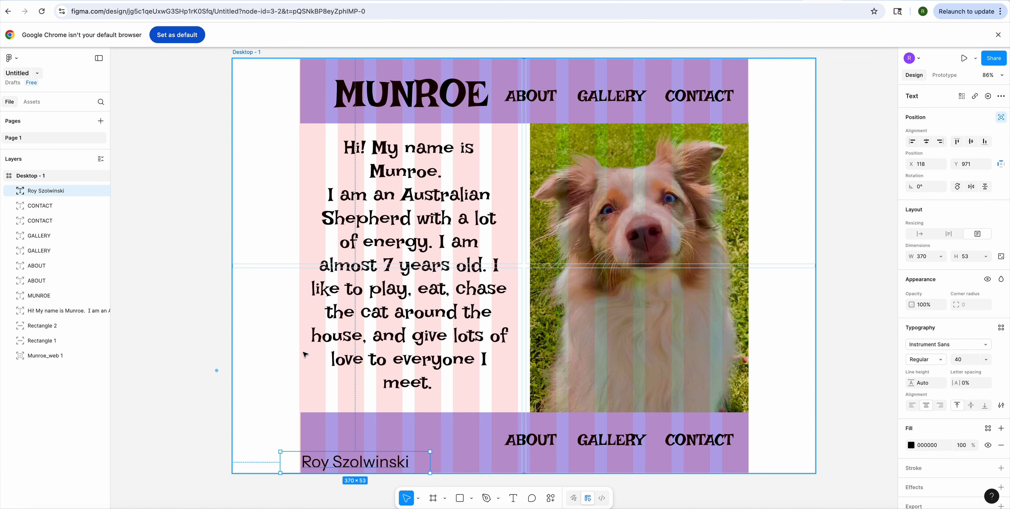
key(super+shift+5)
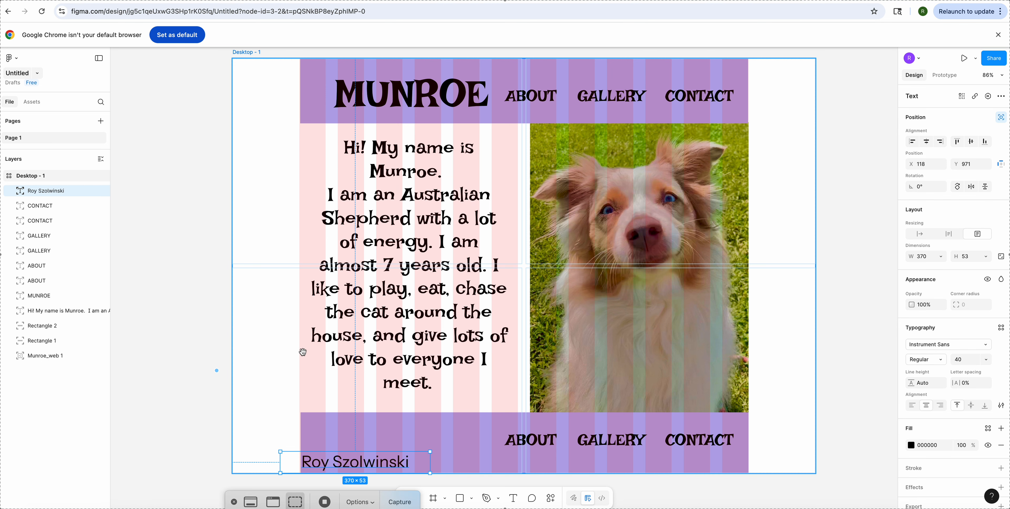